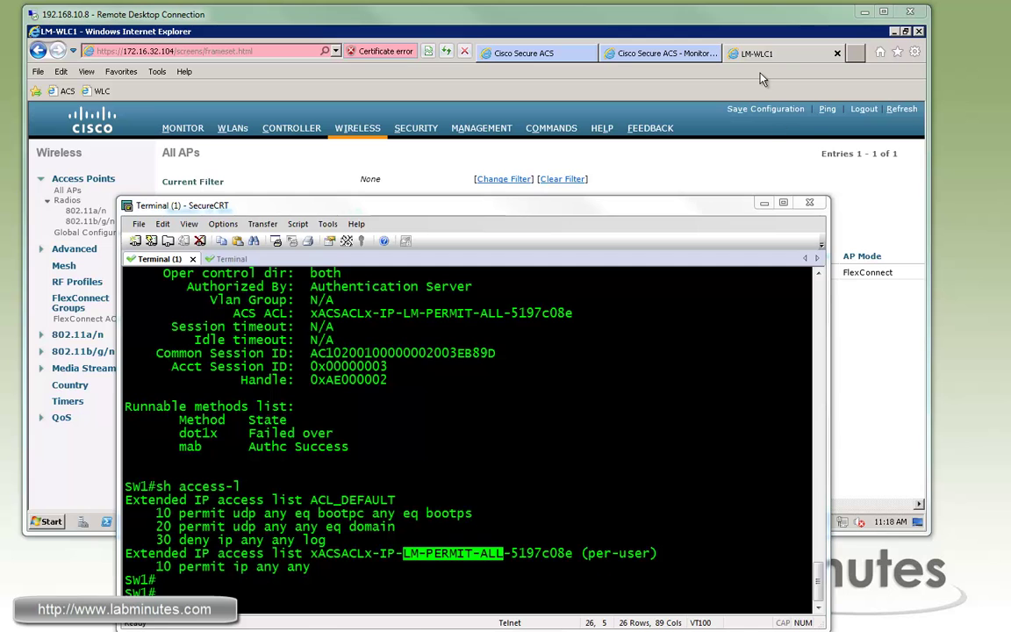
Switch to the wireless controller's web interface and add RADIUS authentication server 172.16.32.100 with its shared secret and management use disabled
left_click(772, 77)
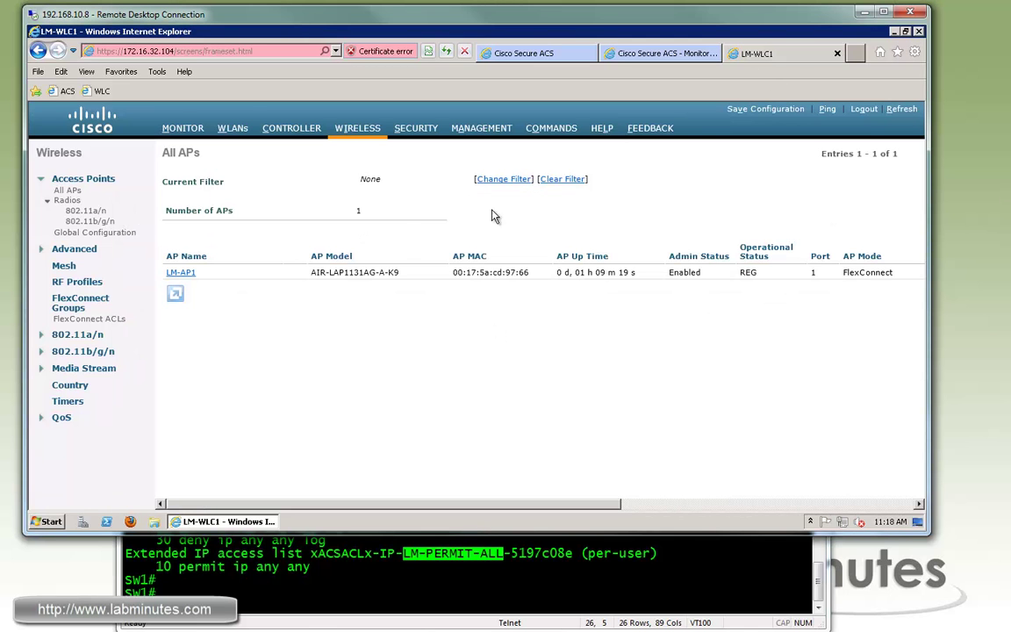
left_click(417, 129)
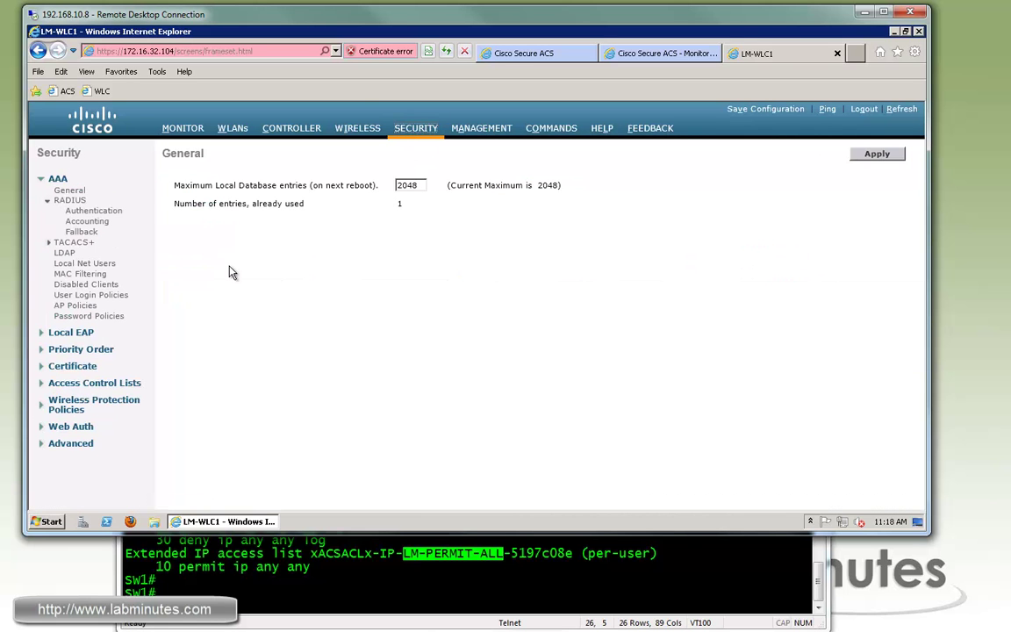
left_click(94, 211)
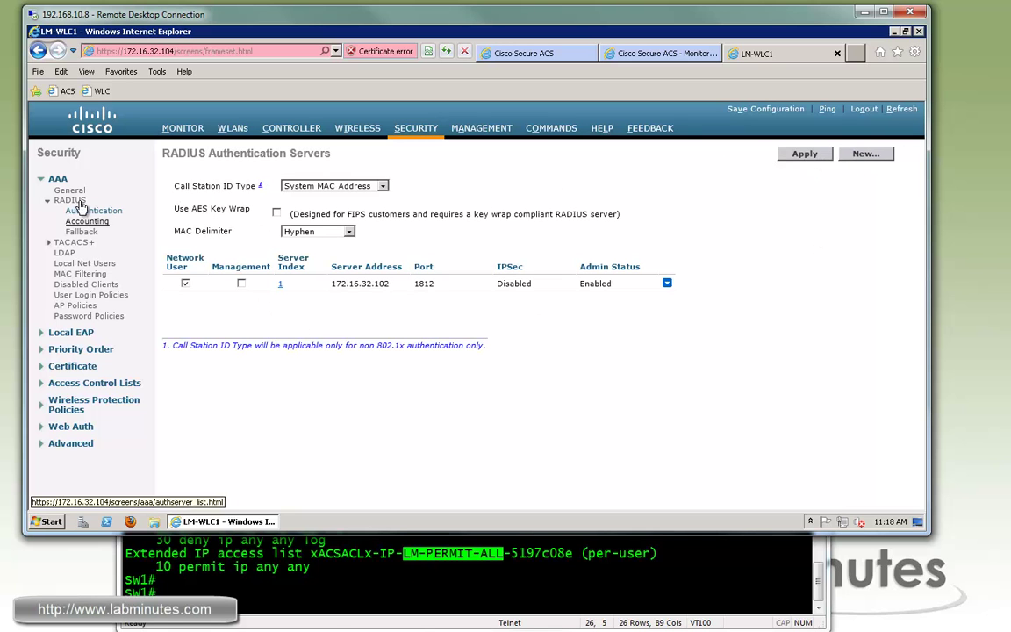
left_click(865, 154)
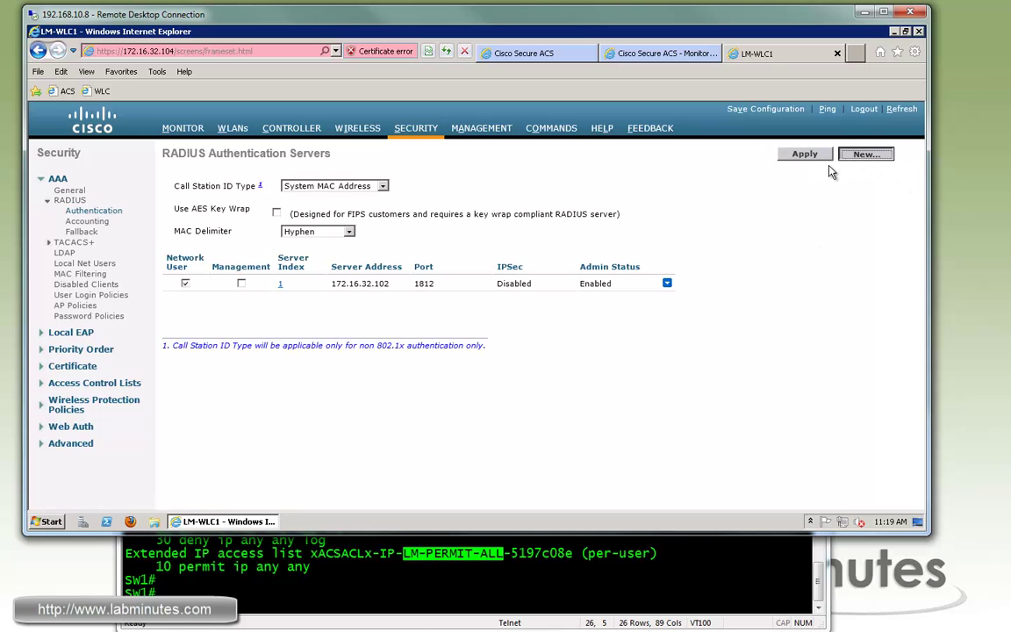
left_click(350, 202)
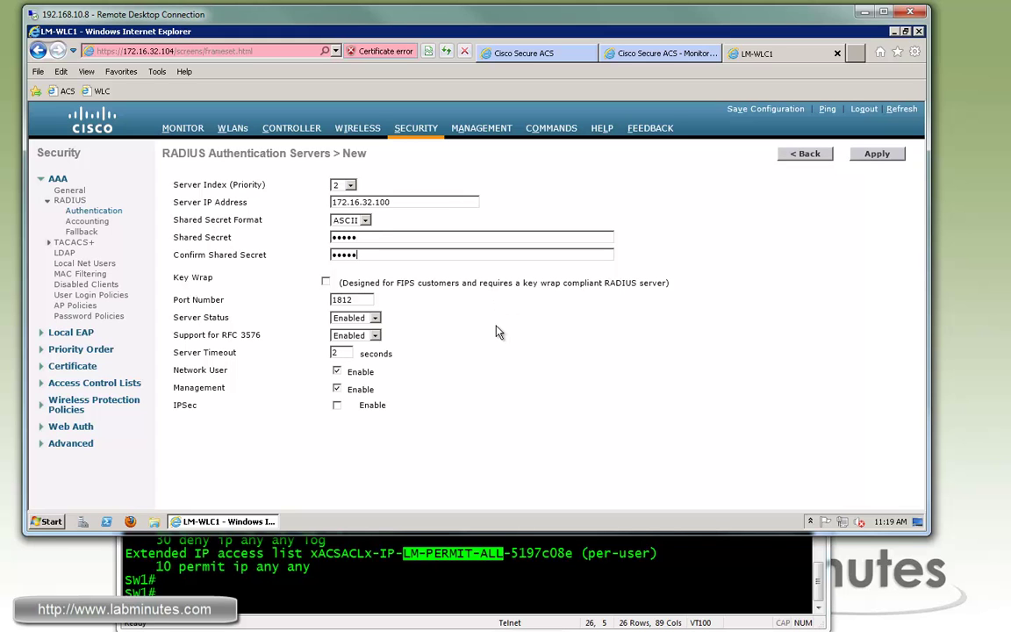
left_click(337, 388)
left_click(877, 154)
Add a RADIUS accounting server with IP address 172.16.32.100 and enter its shared secret
left_click(87, 221)
left_click(867, 153)
left_click(342, 201)
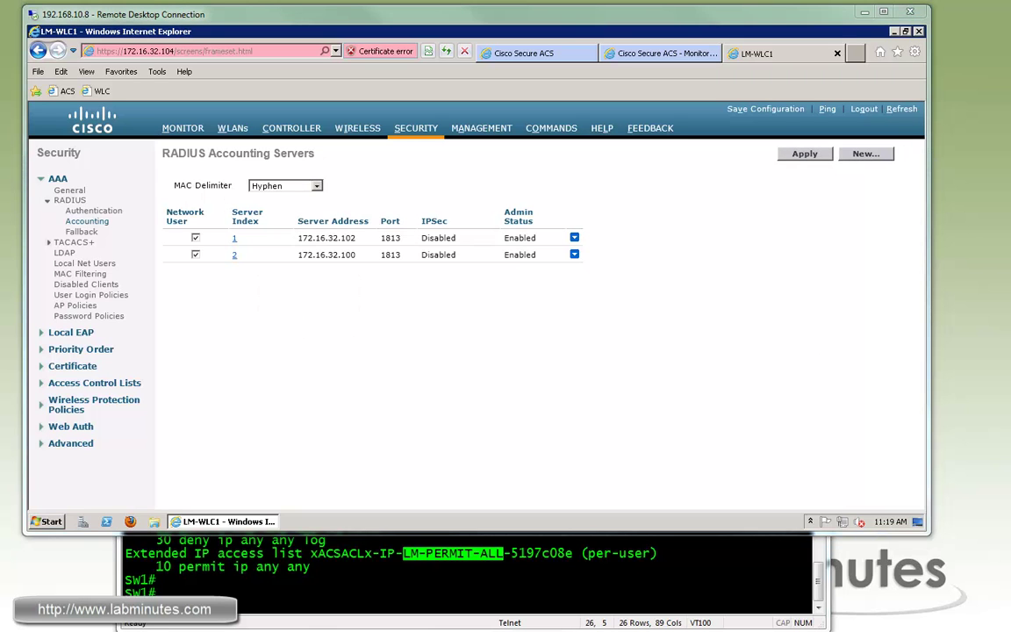
Create a new WLAN using LM-MAB as both the profile name and the SSID
left_click(234, 129)
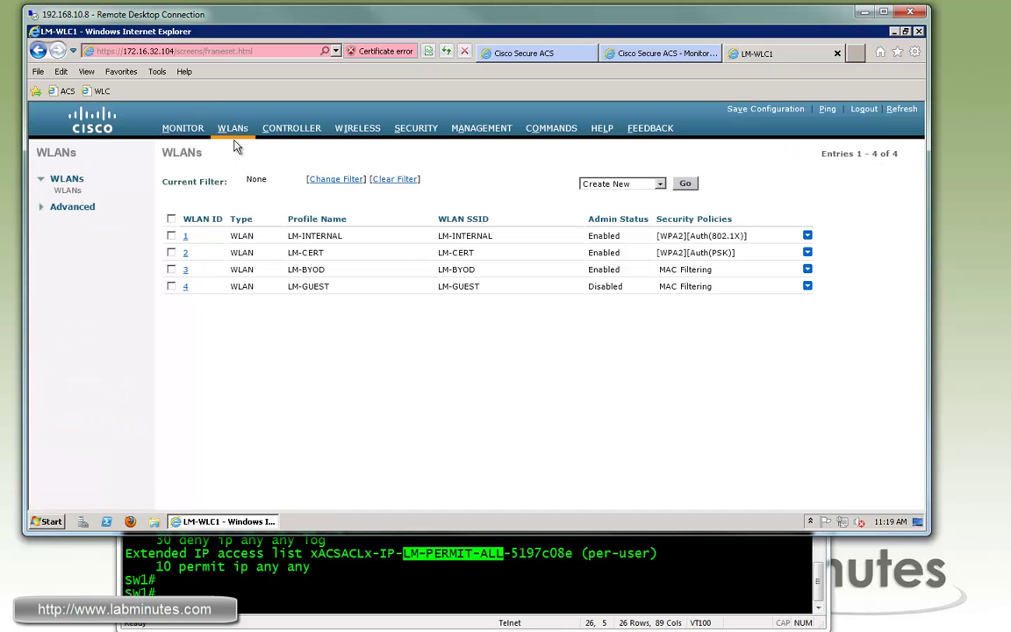
left_click(683, 183)
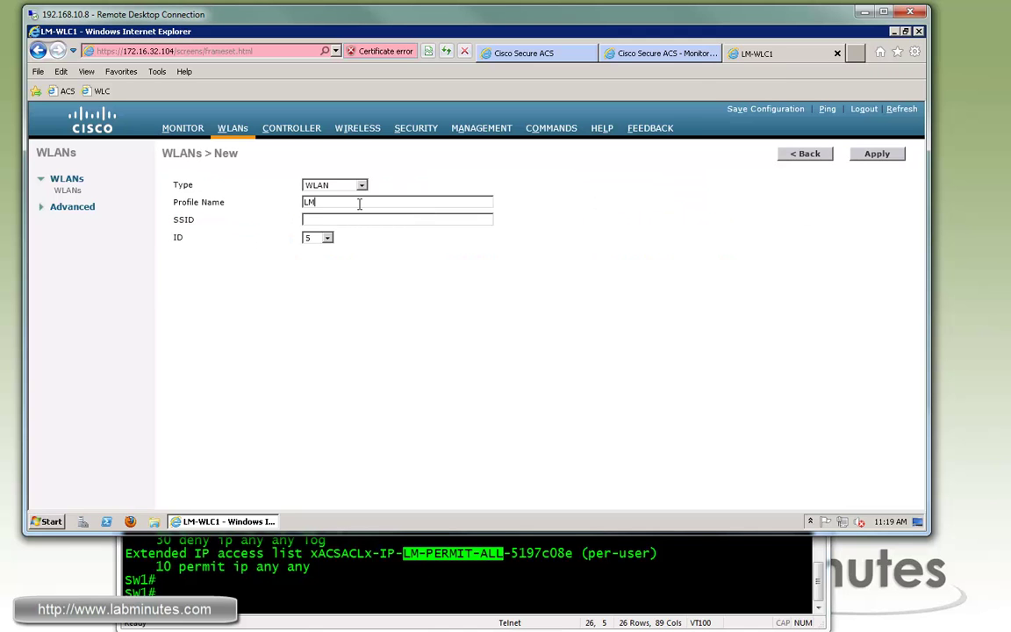
key("ctrl+a")
key("ctrl+c")
left_click(387, 218)
key("ctrl+v")
left_click(878, 155)
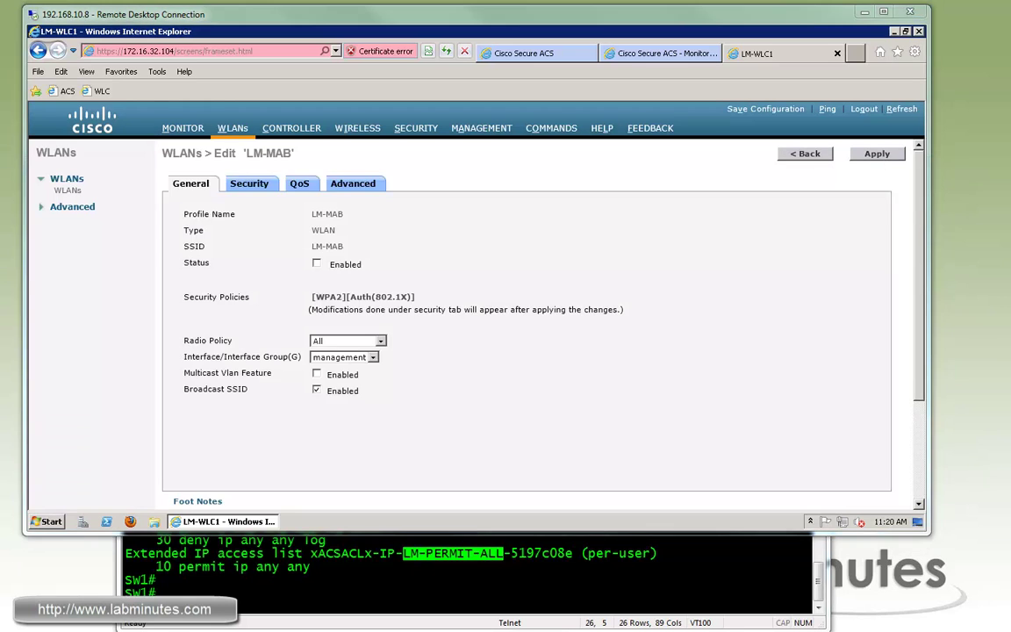
Assign the LM-MAB WLAN to interface vlan64 and set its Layer 2 security to None with MAC filtering enabled
left_click(359, 358)
left_click(343, 378)
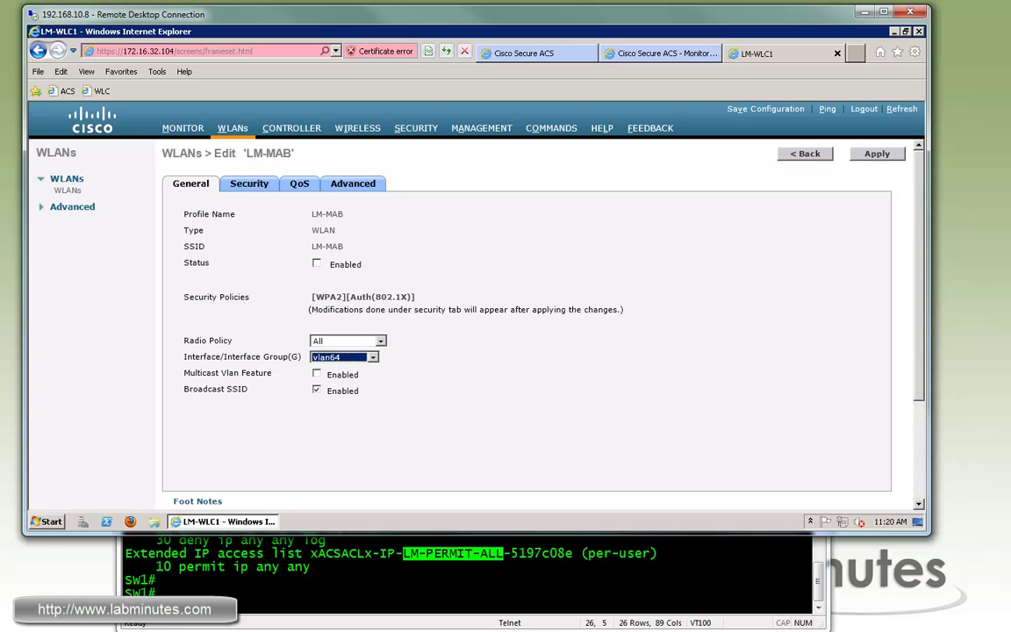
left_click(249, 186)
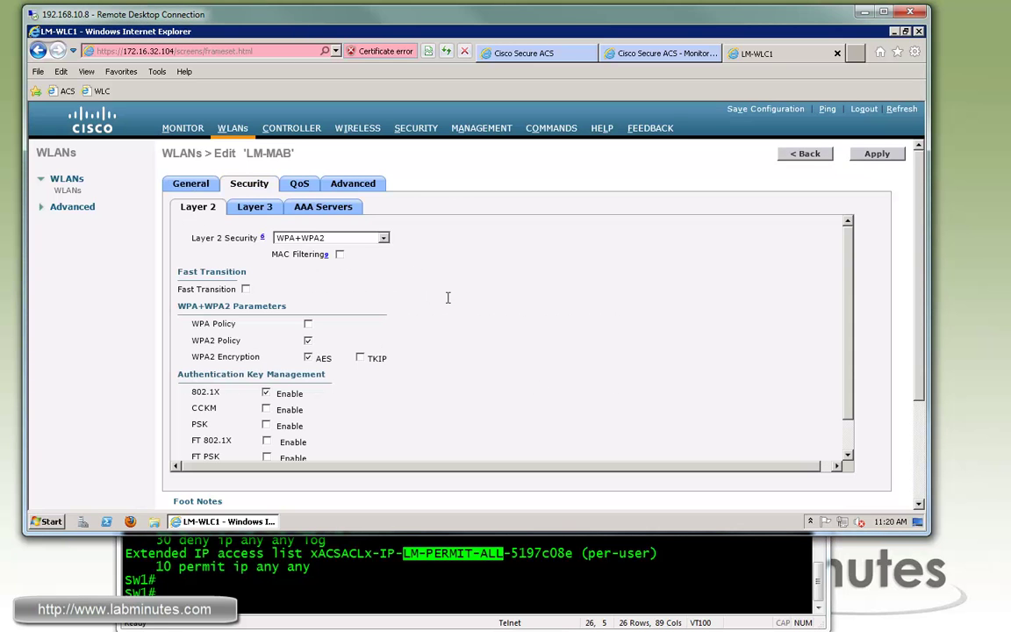
left_click(308, 238)
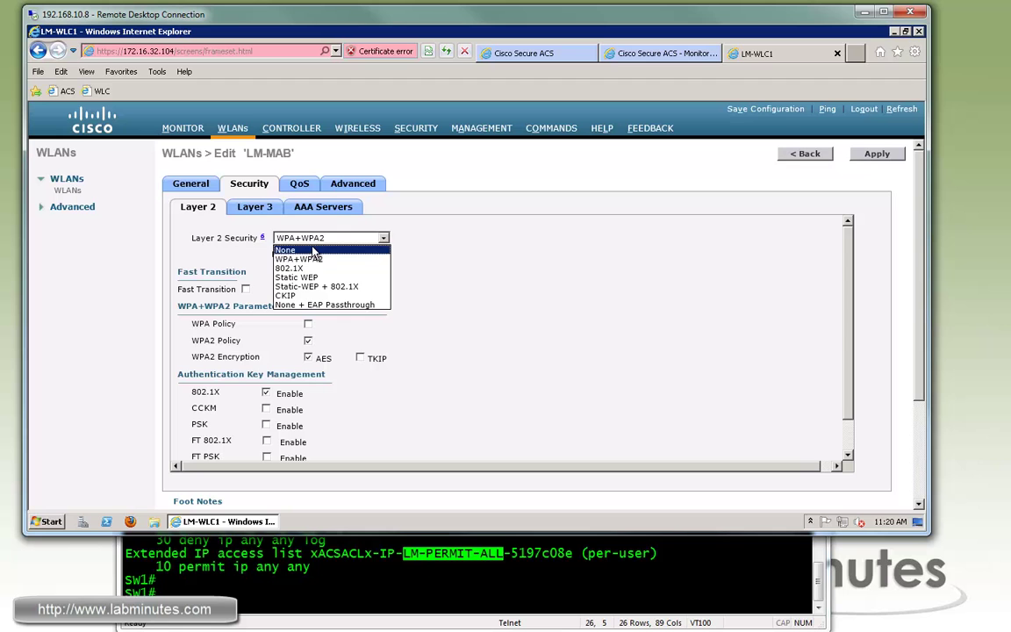
left_click(285, 250)
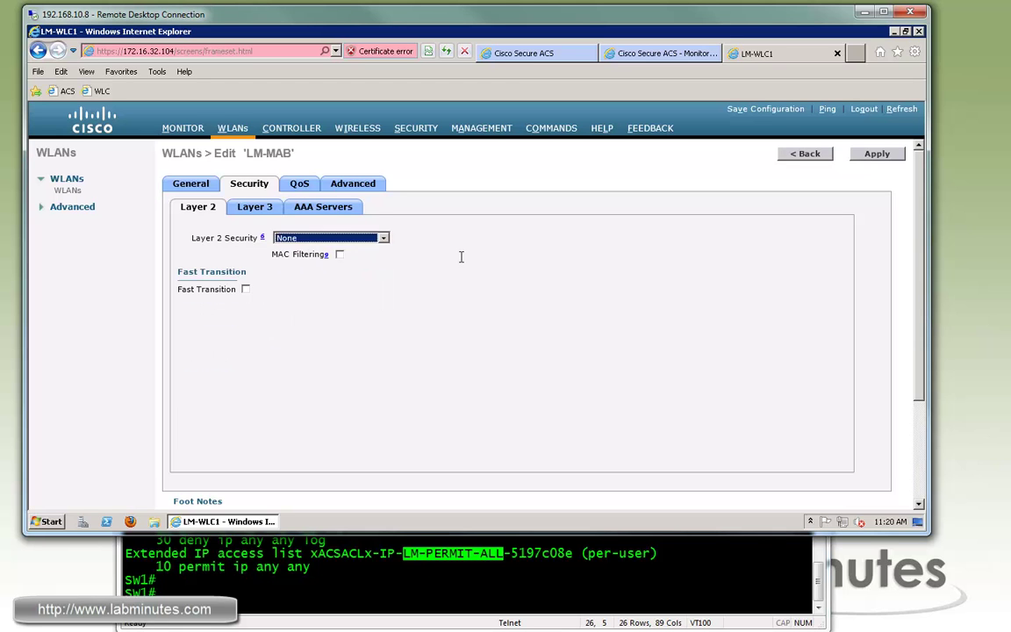
left_click(340, 255)
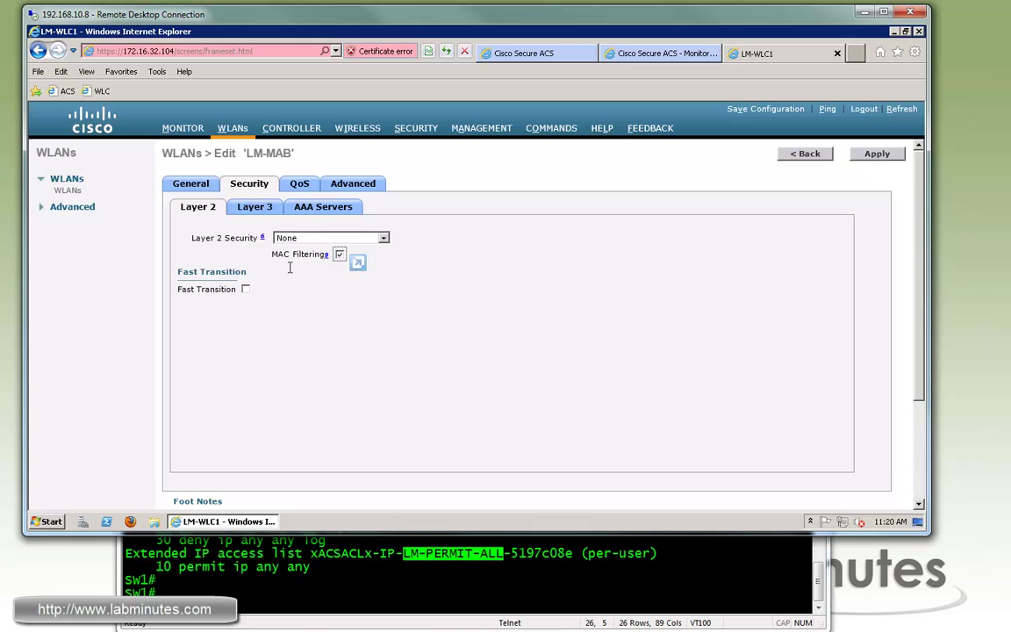
Set the WLAN's Server 1 to 172.16.32.100 for both authentication (port 1812) and accounting (port 1813)
left_click(255, 207)
left_click(323, 206)
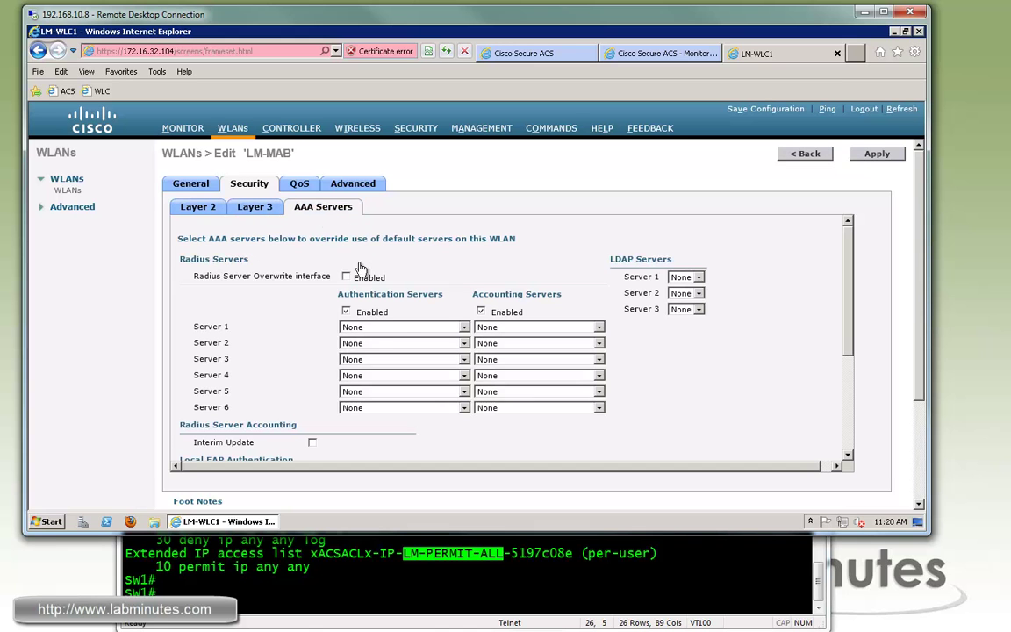
left_click(418, 328)
left_click(400, 357)
left_click(527, 327)
left_click(527, 358)
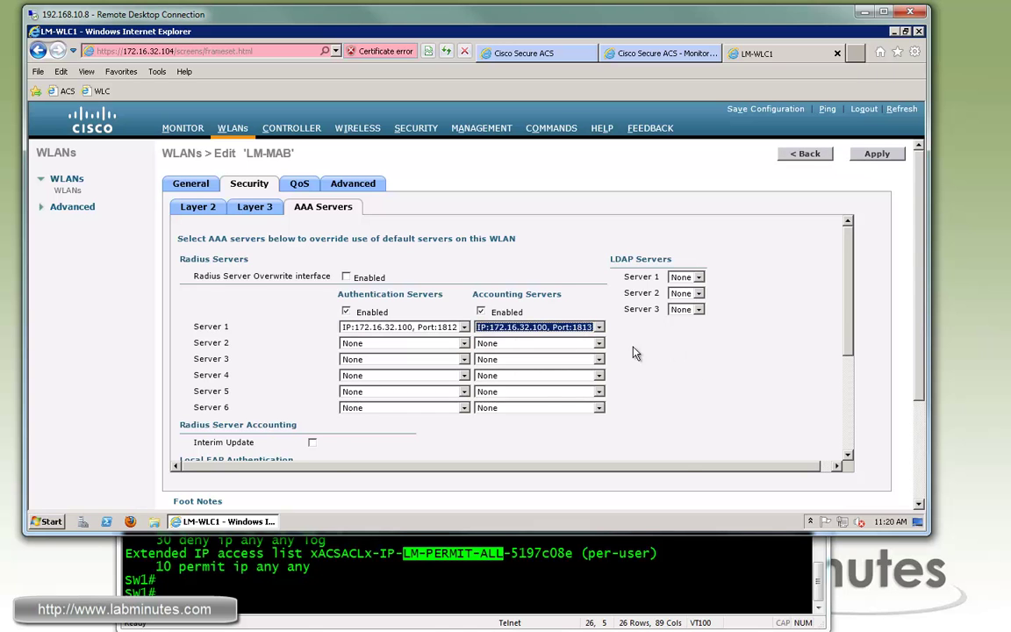
Allow AAA override on the LM-MAB WLAN, change its NAC state and apply the settings
left_click(356, 186)
left_click(333, 216)
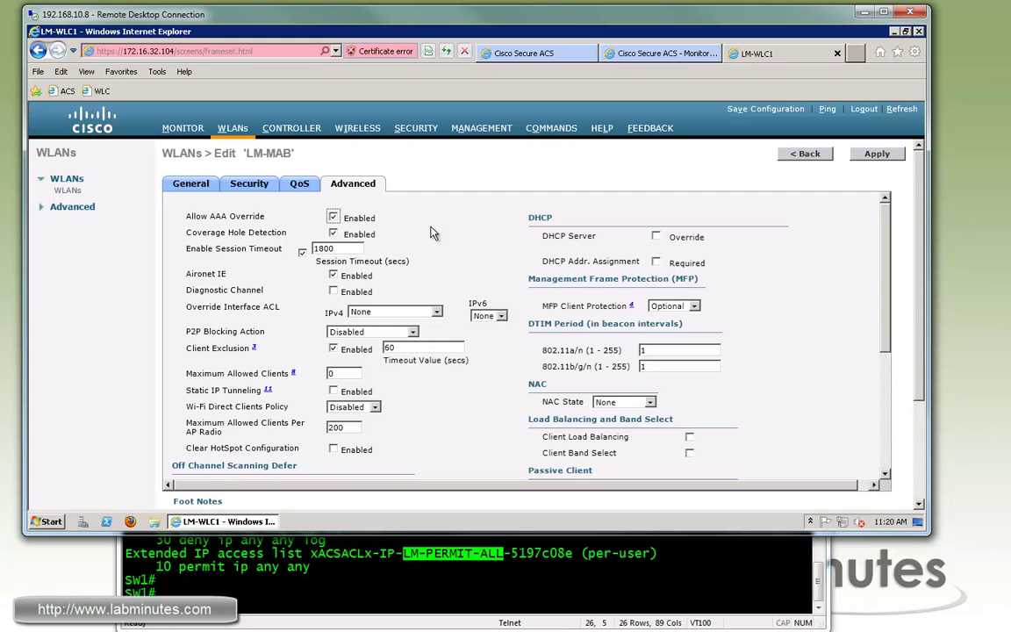
left_click(622, 401)
left_click(619, 436)
left_click(782, 400)
left_click(877, 153)
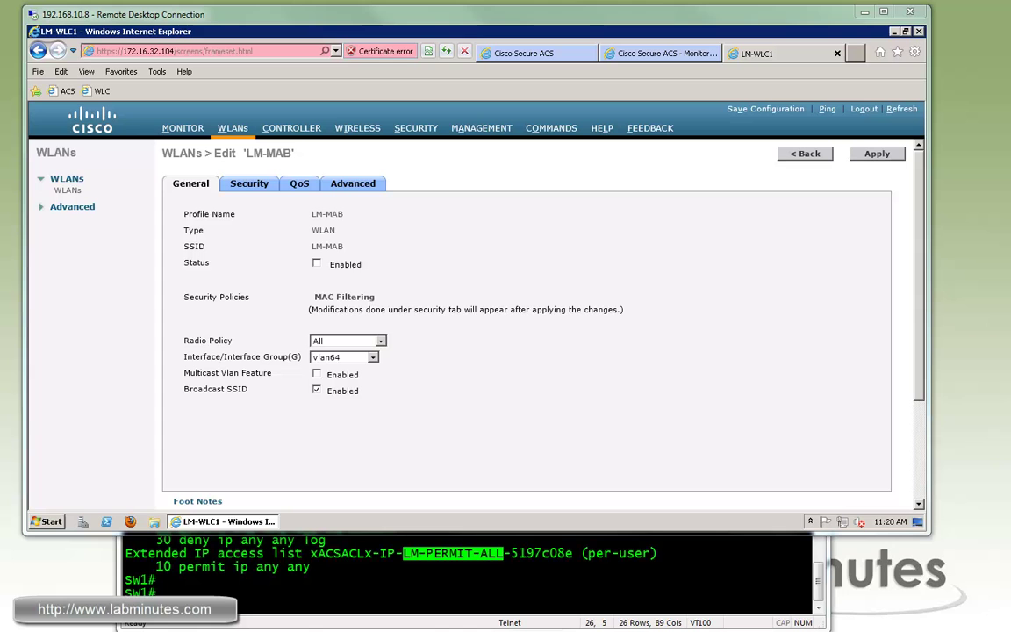
Enable the LM-MAB WLAN's status and apply the change
left_click(317, 264)
left_click(877, 153)
scroll(913, 325, "down", 3)
scroll(889, 317, "up", 2)
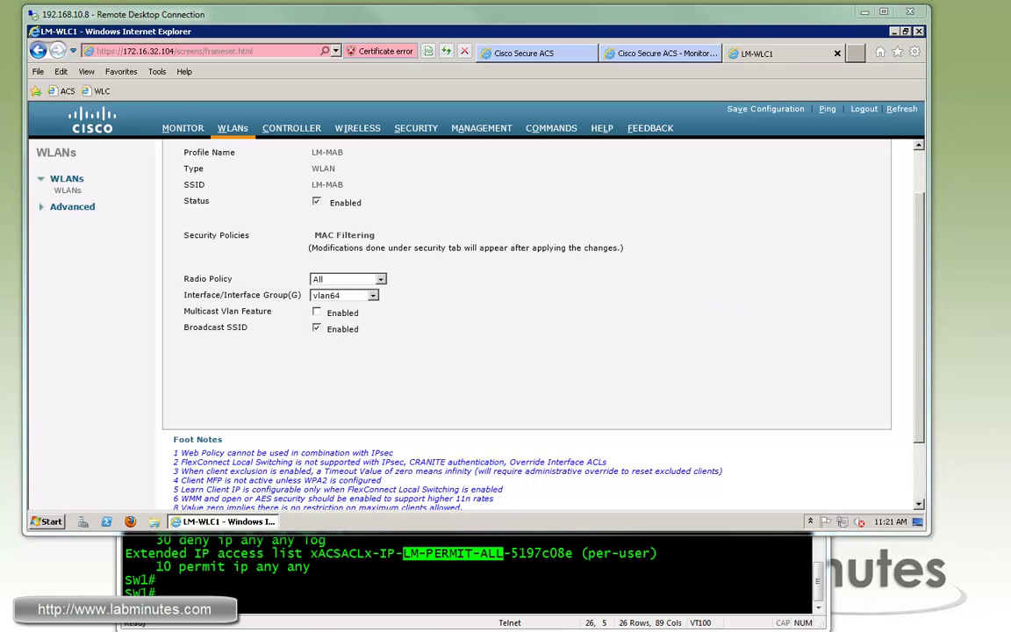
Switch to the LM-WIN7-NONCORP virtual machine and connect it to the LM-MAB wireless network
key("alt+Tab")
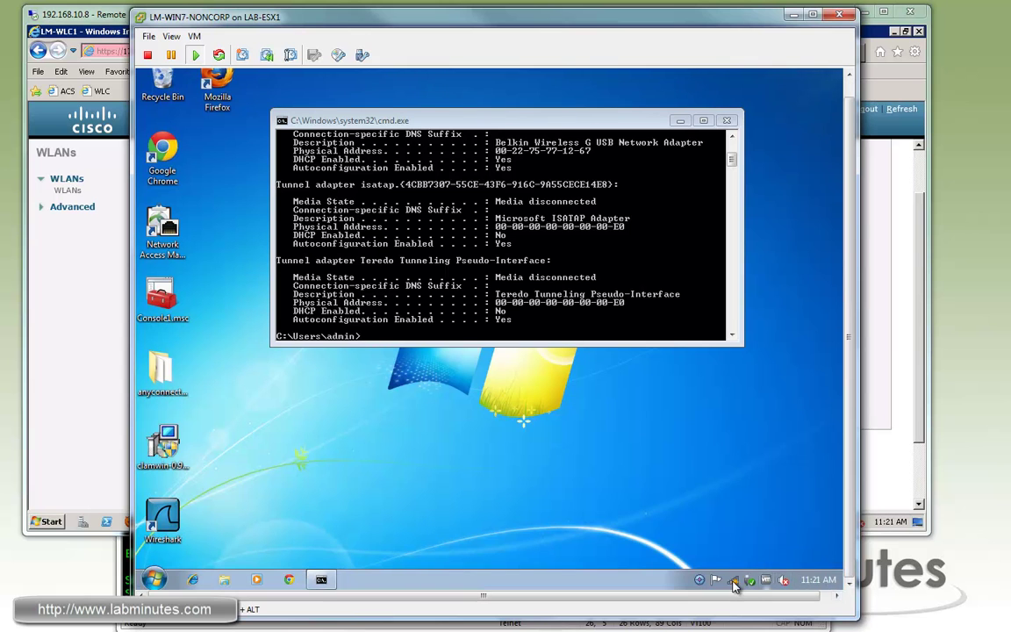
left_click(733, 580)
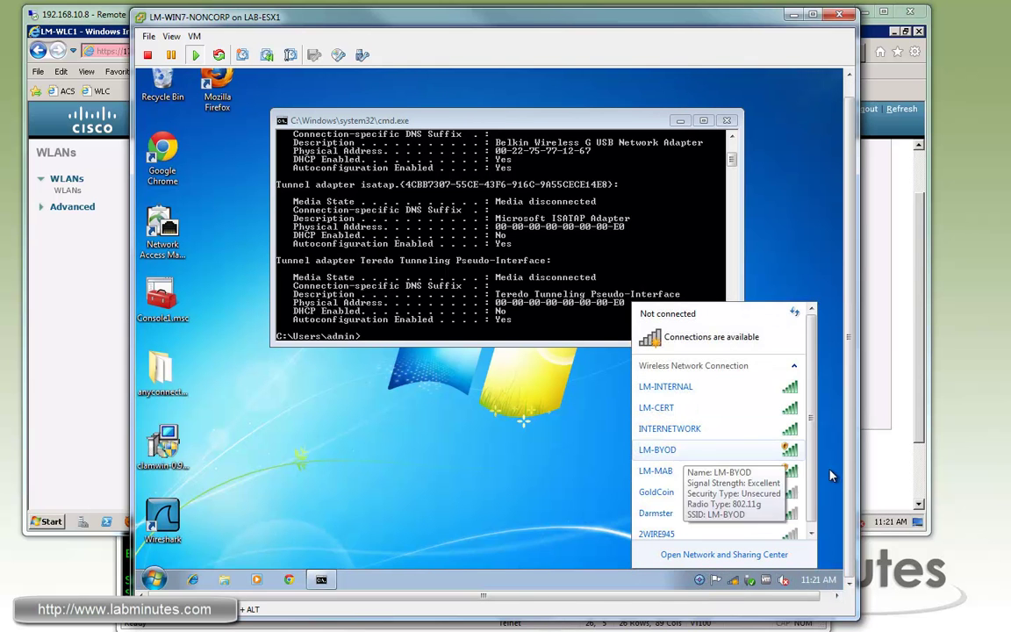
left_click(664, 472)
key("Escape")
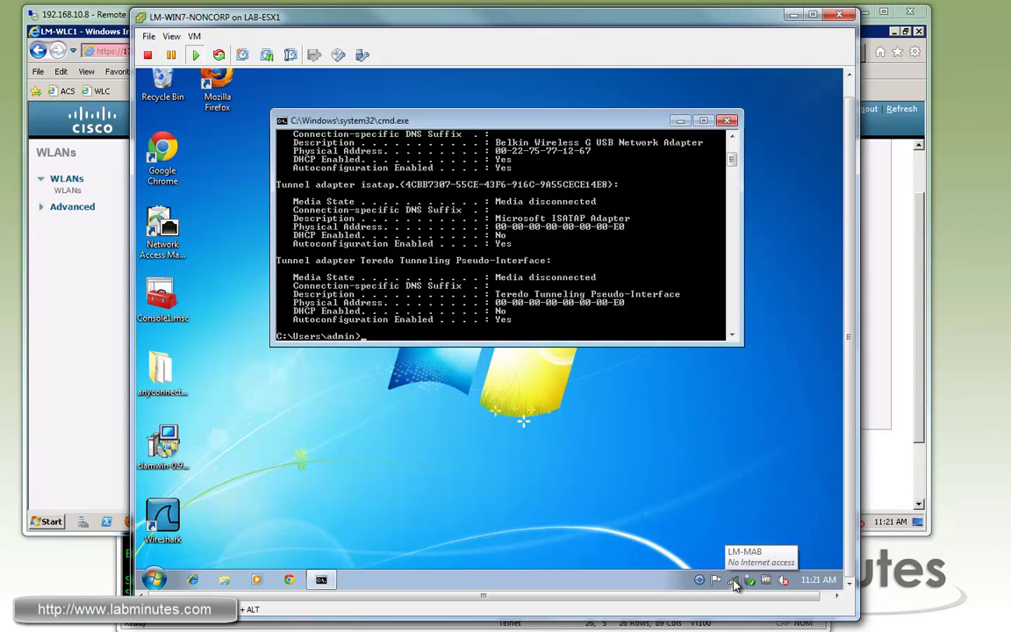
Check the network connection details of the LM-MAB wireless connection, including its assigned IPv4 address
left_click(734, 581)
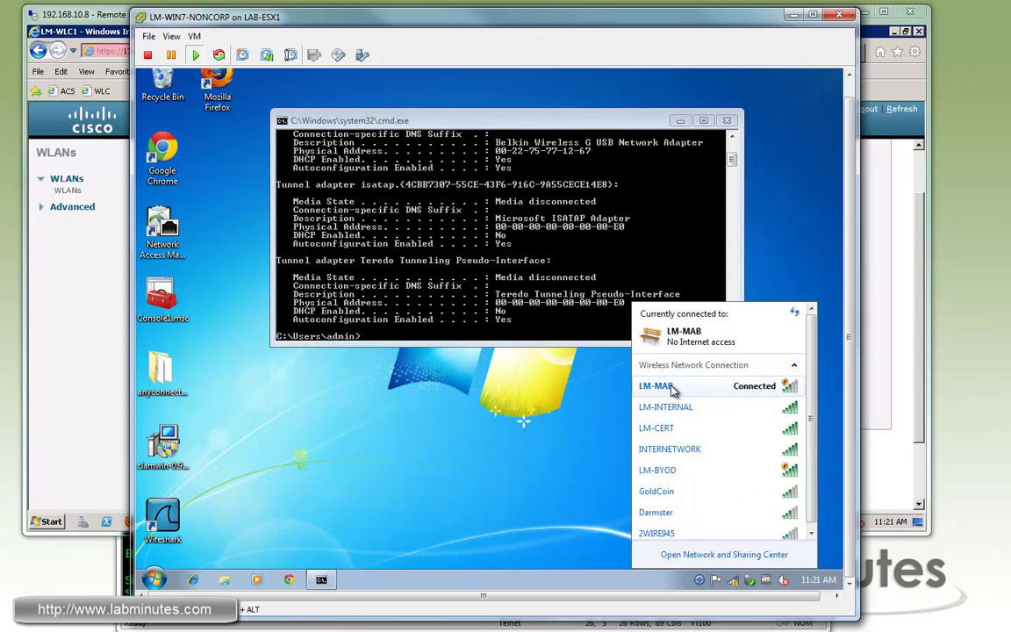
right_click(687, 388)
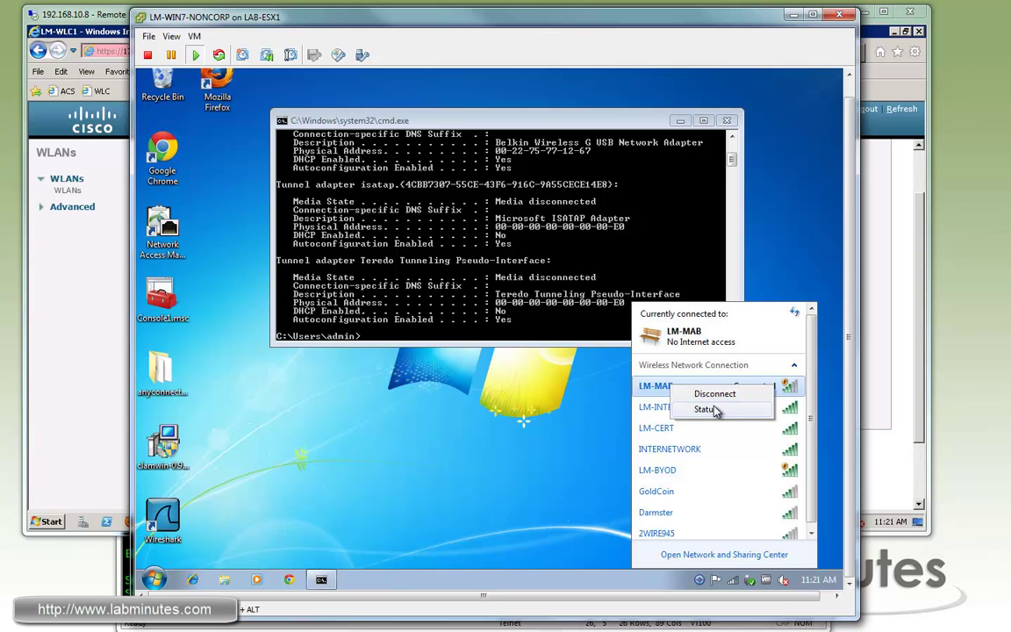
left_click(423, 346)
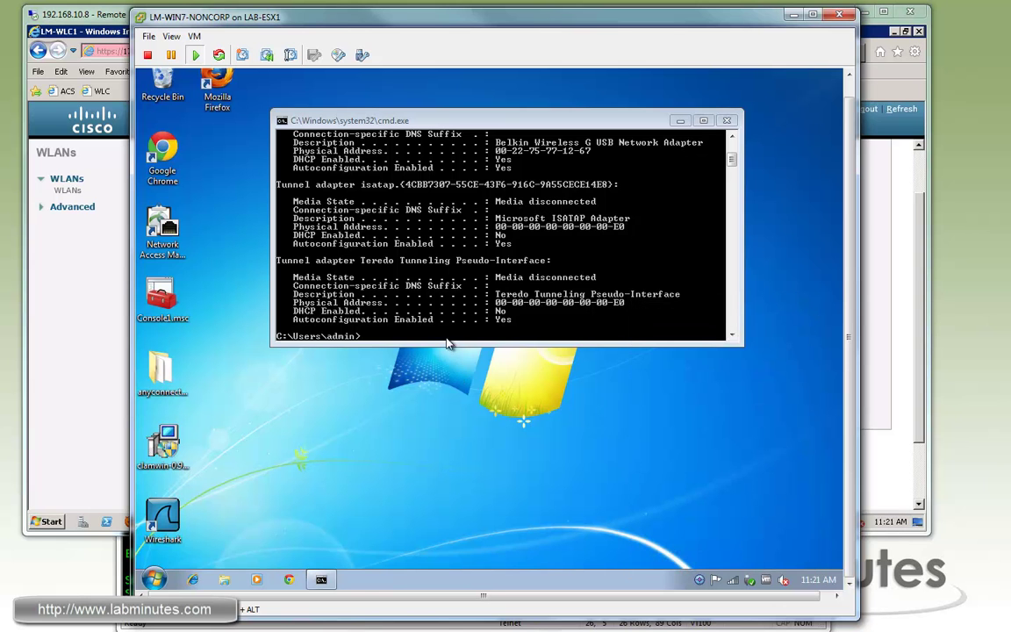
left_click(413, 329)
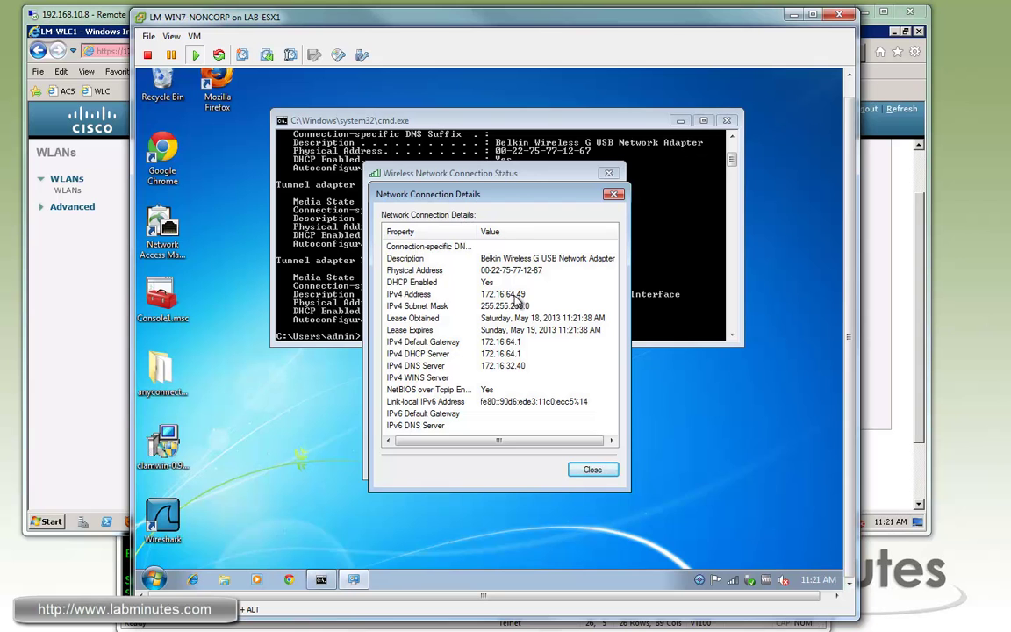
left_click(593, 470)
left_click(592, 460)
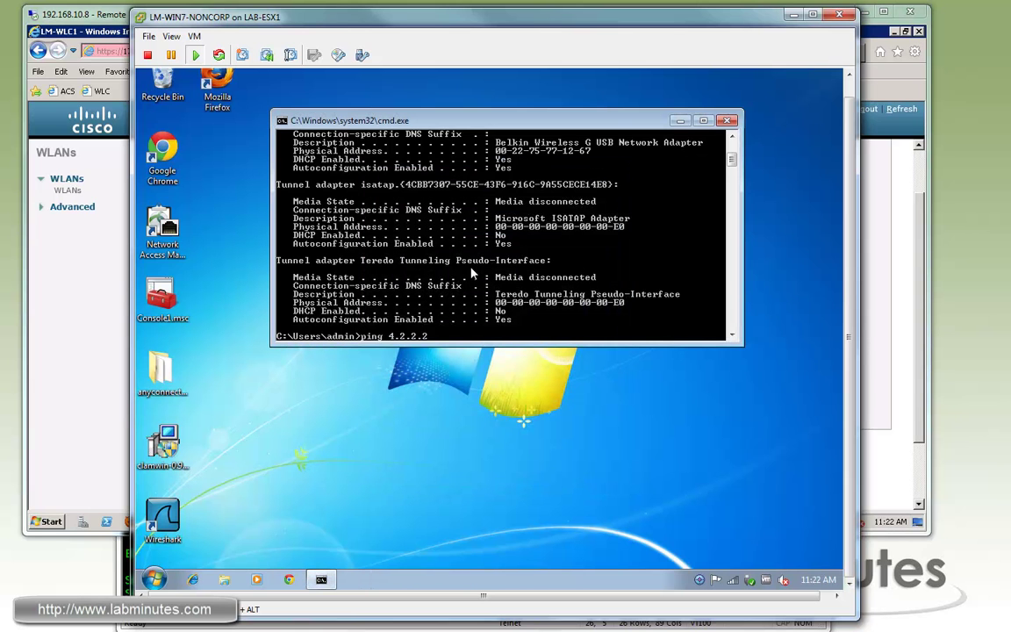
Ping 4.2.2.2 from the client's command prompt to test connectivity
type(".2.2")
key("Return")
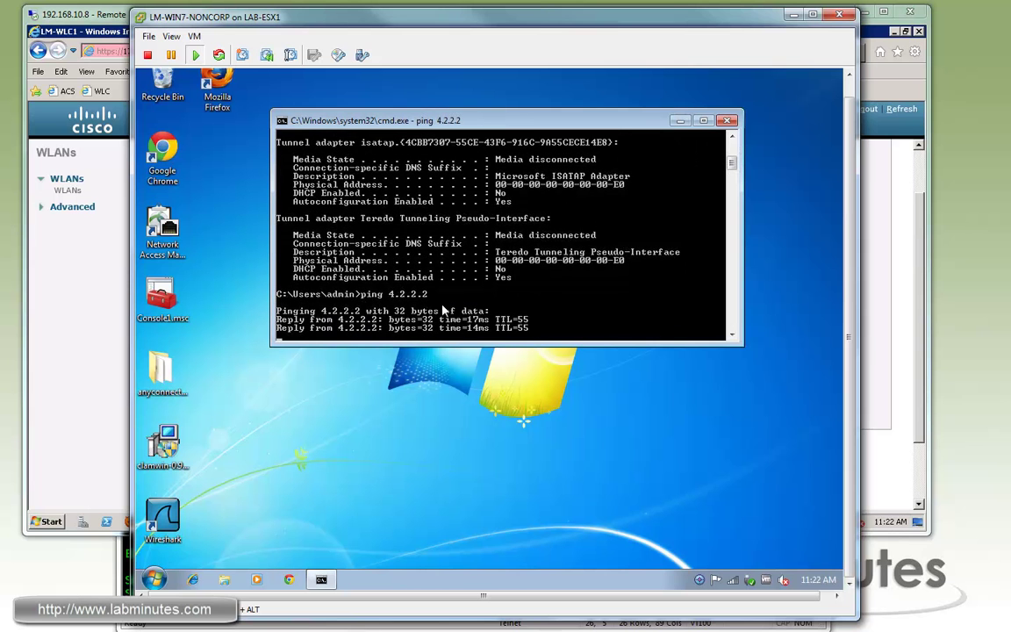
key("Return")
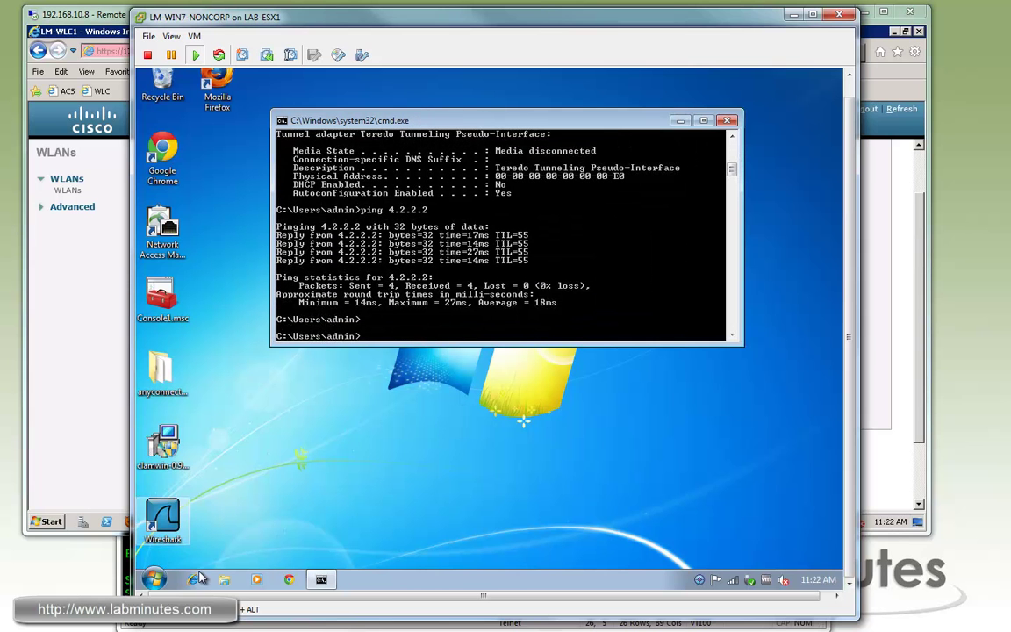
left_click(196, 578)
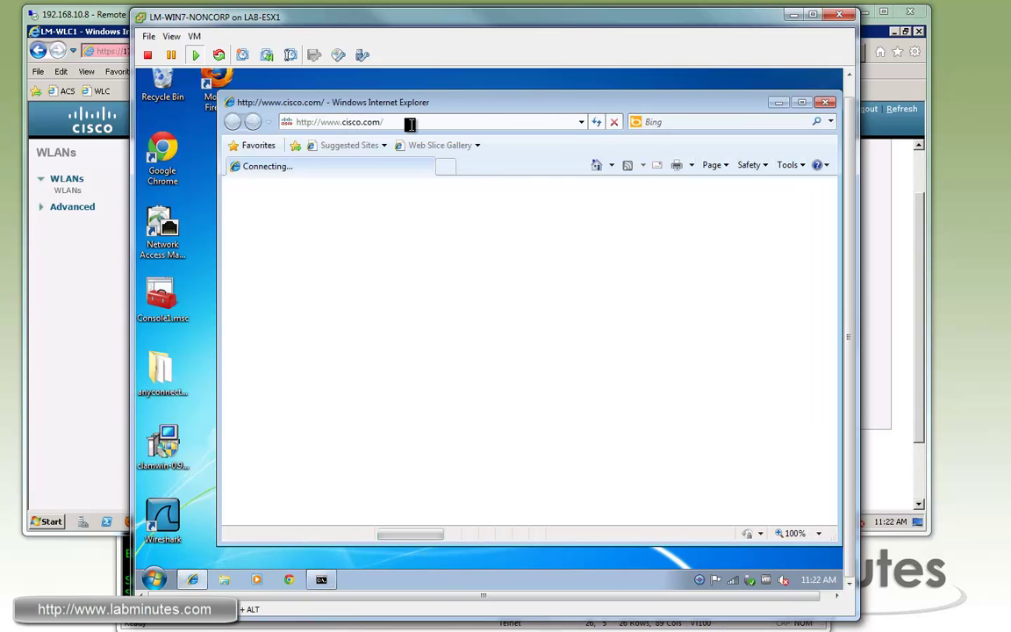
left_click(409, 122)
left_click_drag(551, 109, 512, 112)
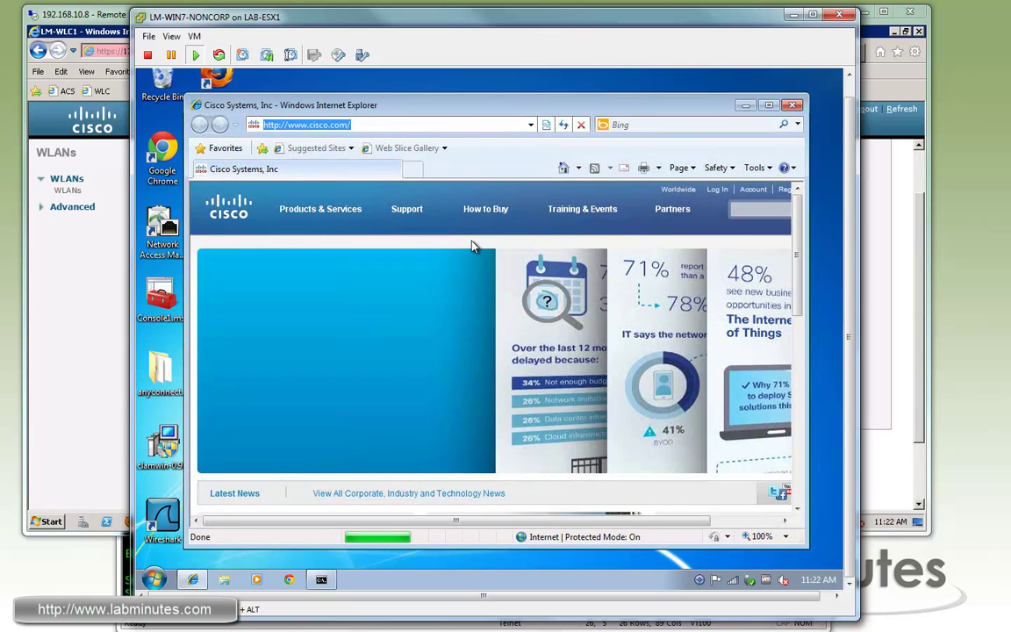
left_click(745, 104)
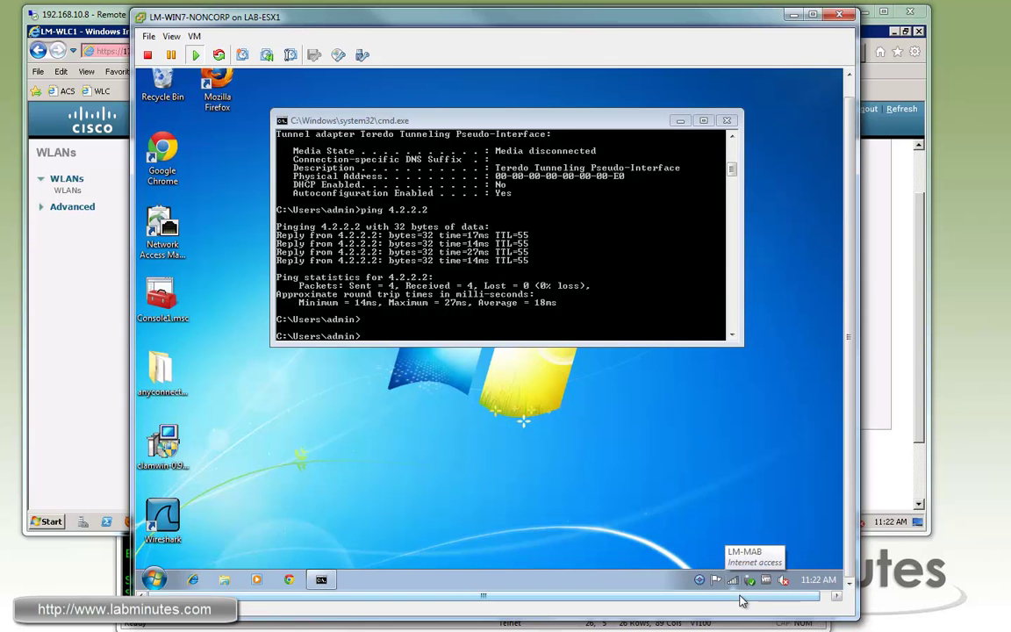
Return to the LM-WLC1 controller page and open the details of the wireless client associated with LM-MAB
key("ctrl+alt")
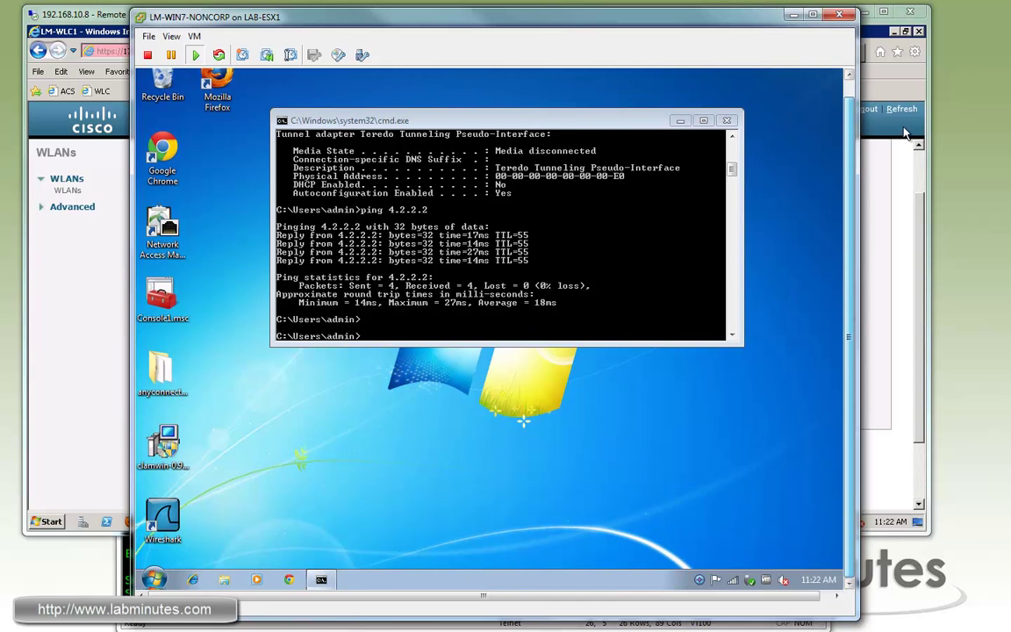
left_click(906, 132)
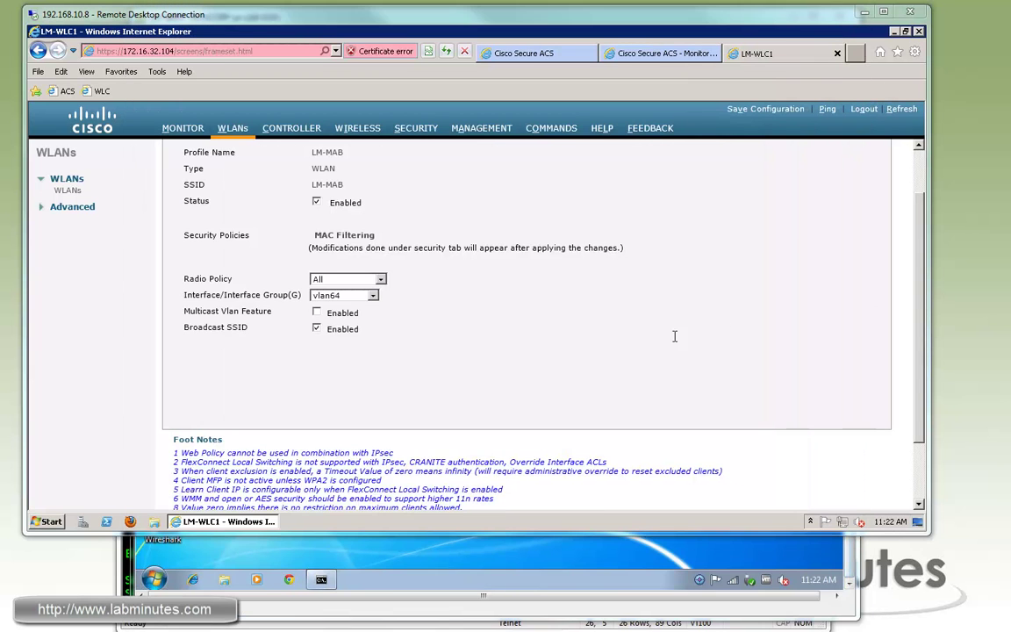
left_click(187, 130)
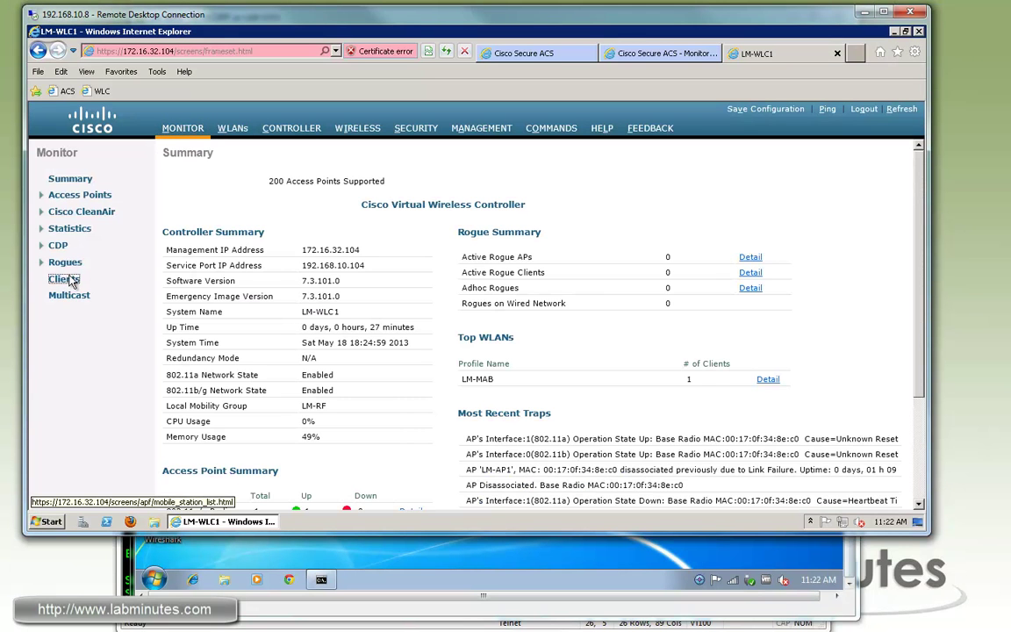
left_click(64, 278)
left_click_drag(290, 235, 257, 235)
left_click(209, 236)
Examine the client's WLAN profile, interface and AAA override ACL on its detail page
scroll(828, 206, "down", 3)
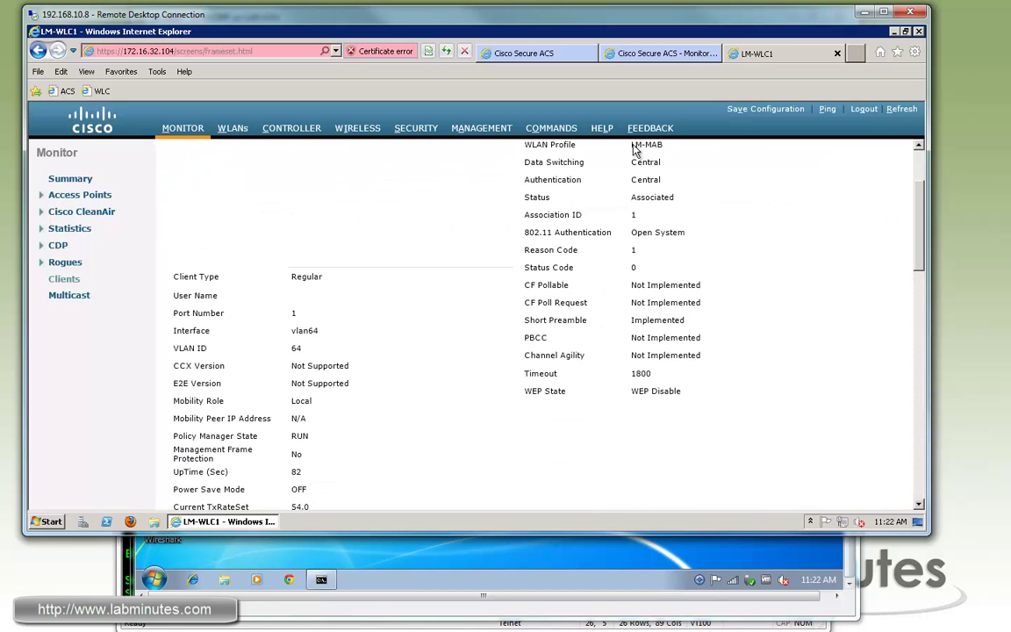
scroll(413, 368, "down", 1)
scroll(447, 375, "down", 2)
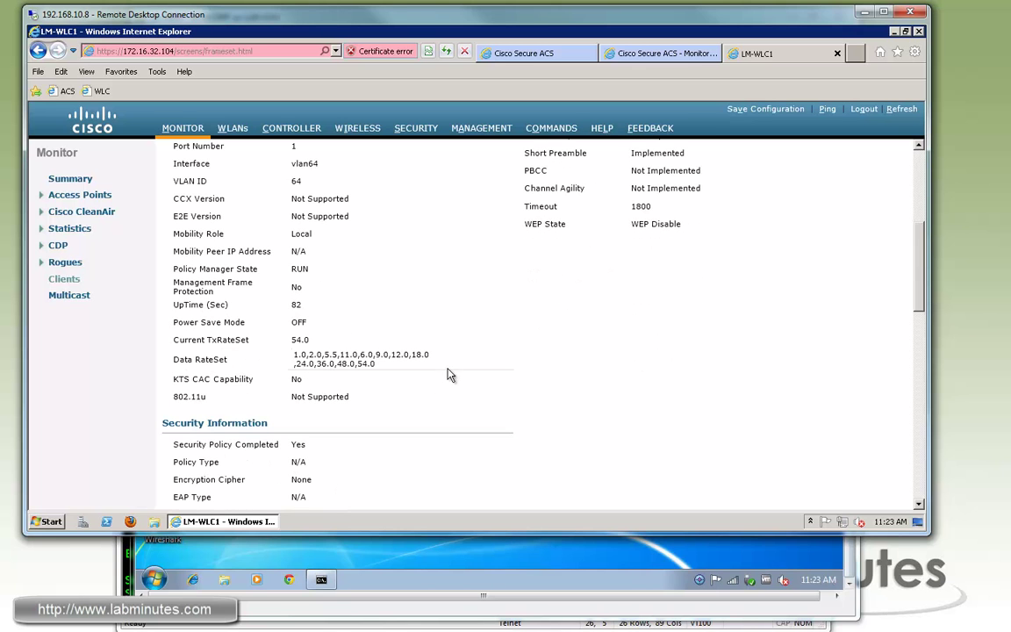
double_click(305, 164)
scroll(447, 330, "down", 8)
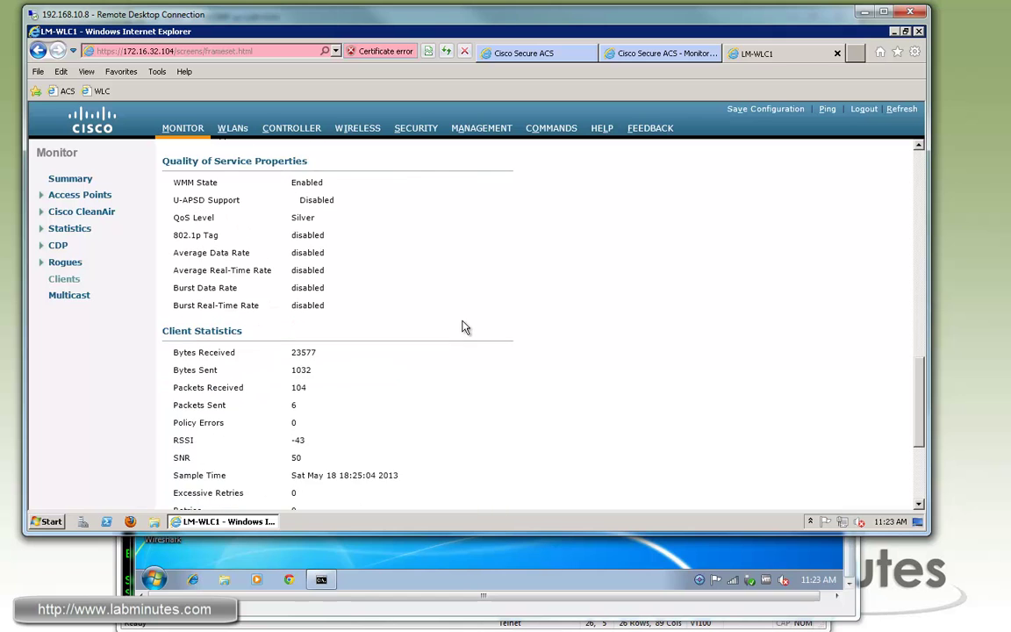
scroll(463, 327, "up", 5)
left_click_drag(314, 272, 295, 272)
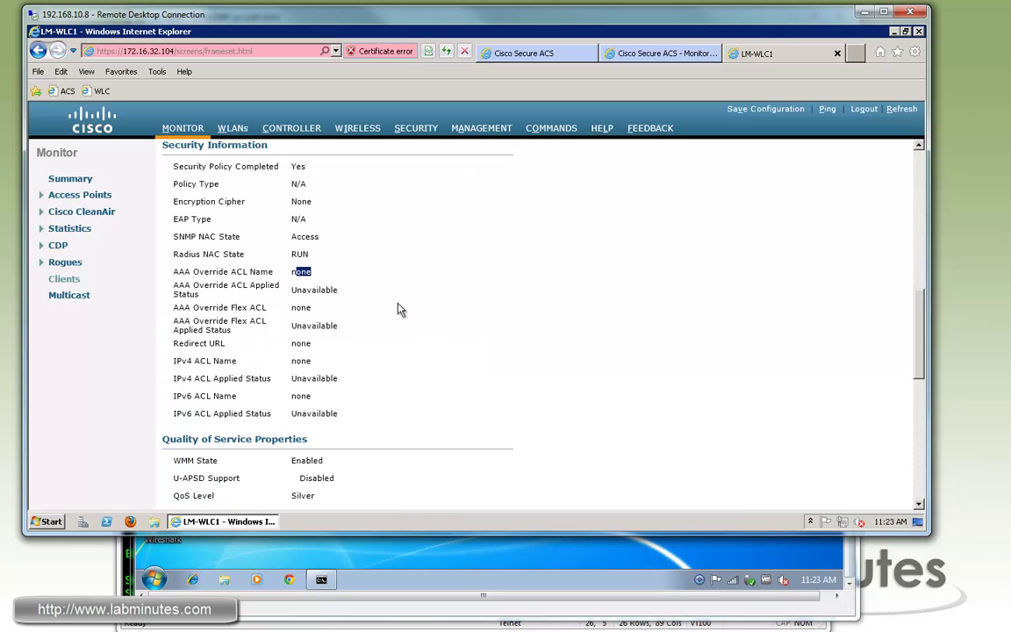
In Cisco Secure ACS, open the RADIUS attributes of the LM-WLAN-PERMIT-ALL authorization profile
left_click(488, 52)
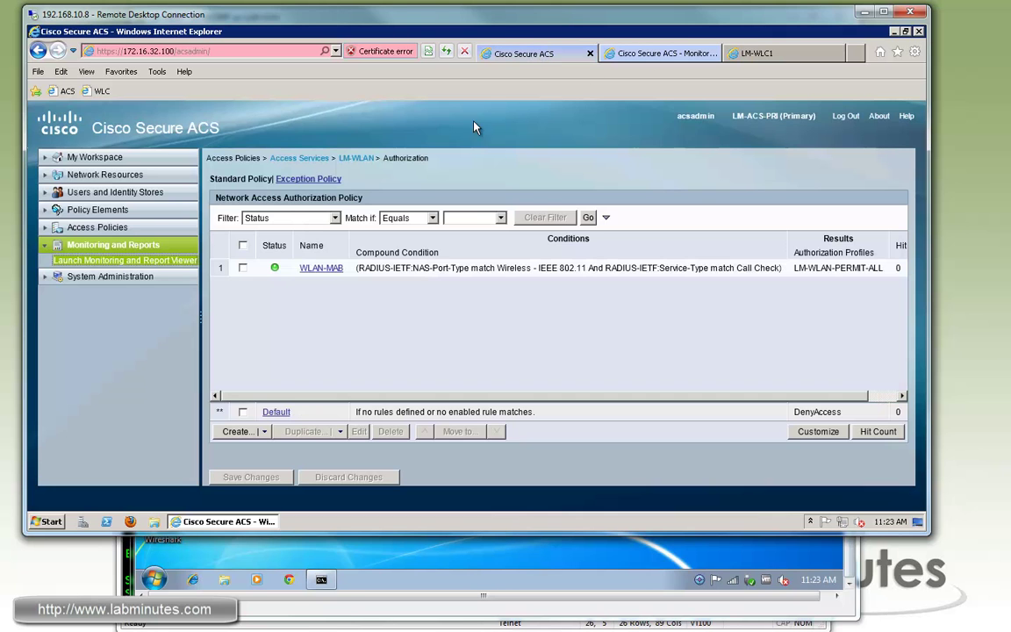
left_click(46, 197)
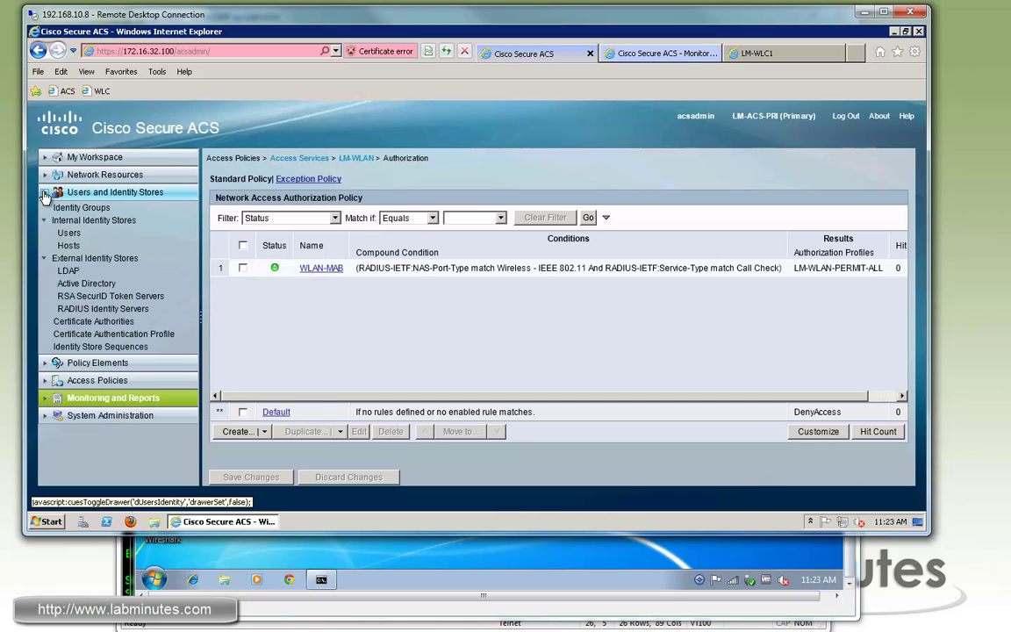
left_click(56, 354)
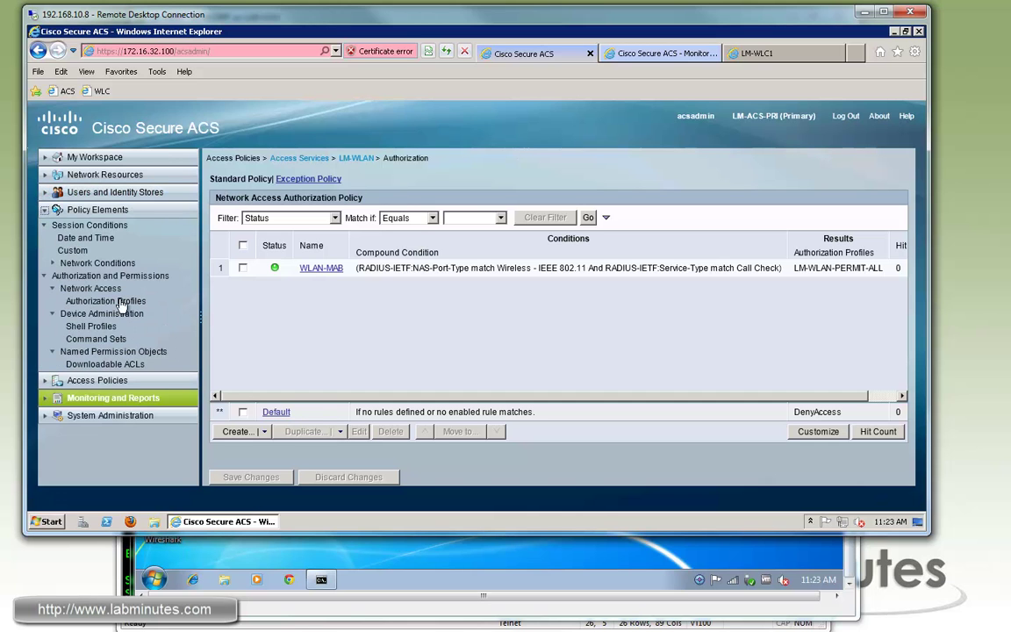
left_click(105, 301)
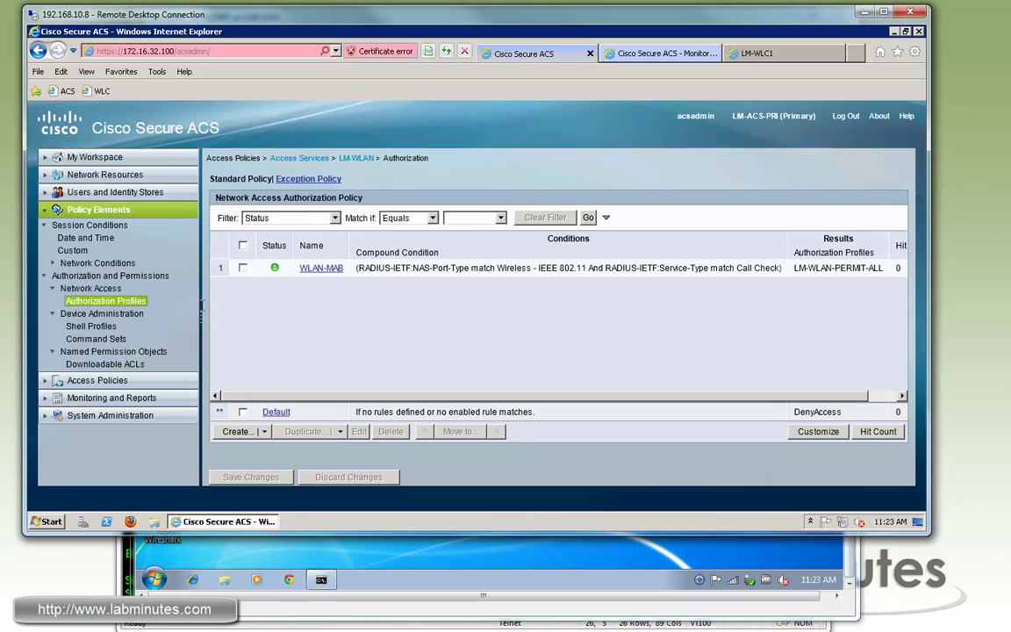
left_click(322, 255)
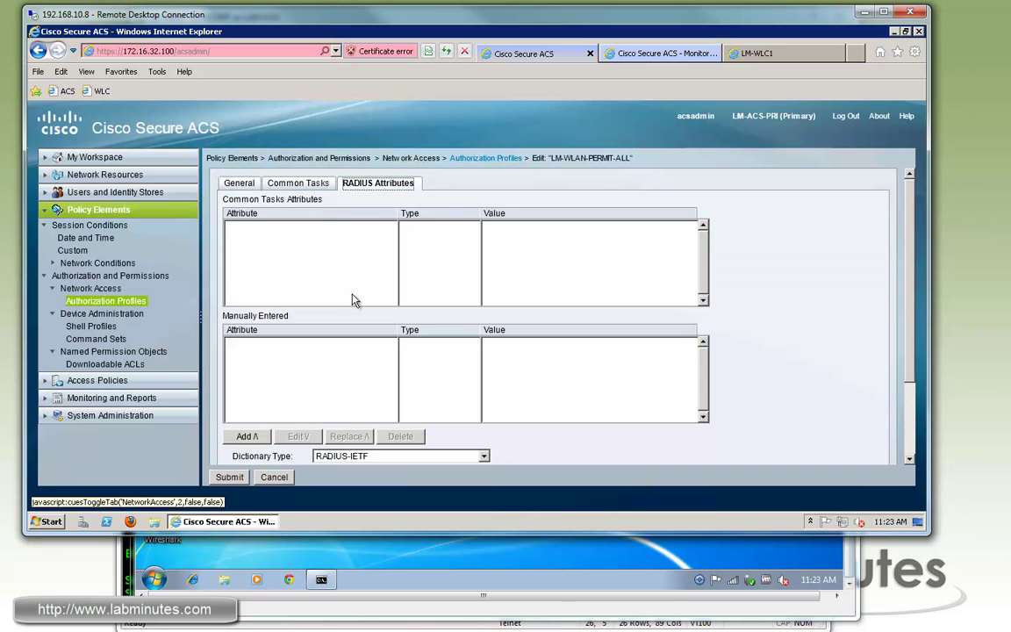
Set the dictionary type for the profile's manually entered attribute to RADIUS-Cisco Airespace
scroll(349, 323, "down", 1)
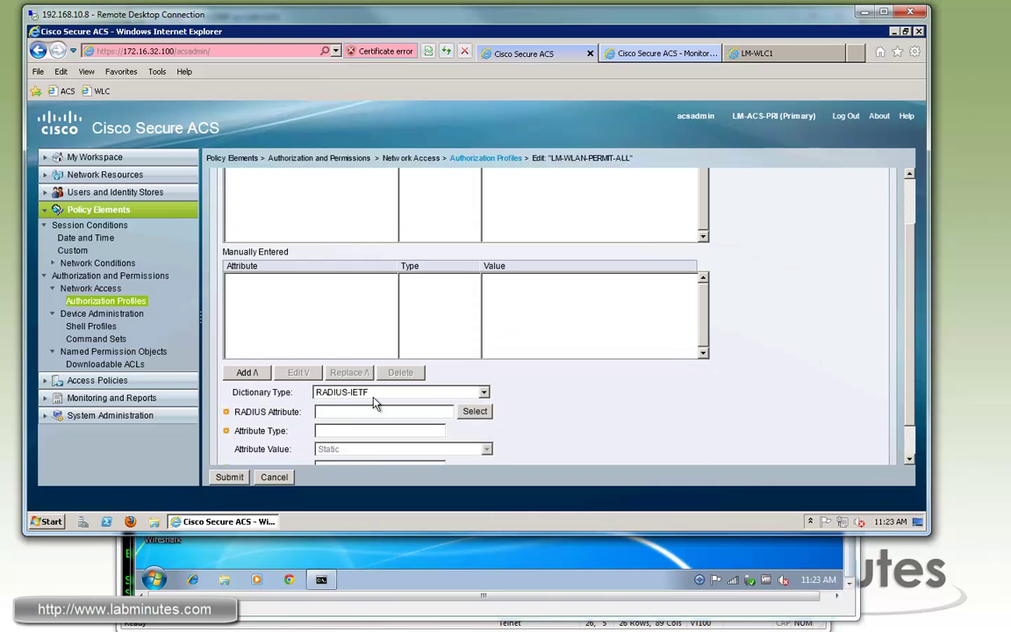
scroll(648, 396, "down", 1)
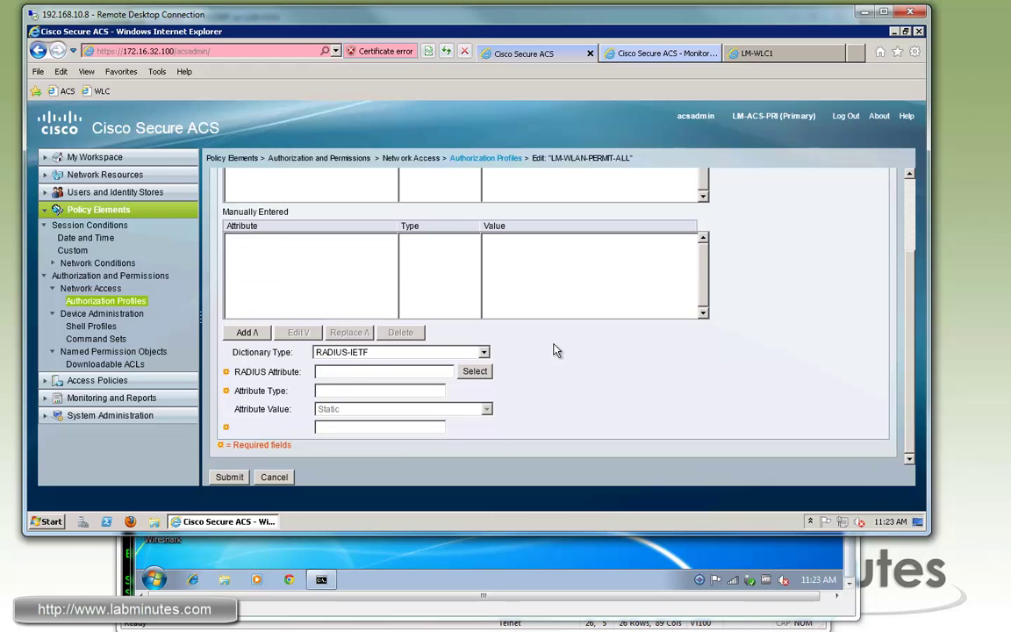
left_click(465, 372)
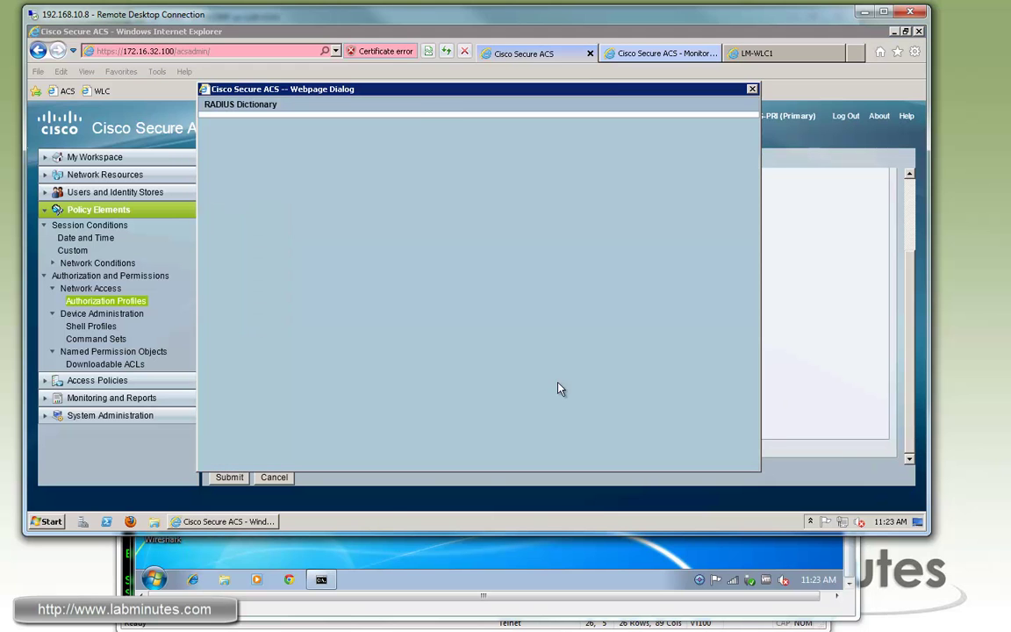
left_click(752, 89)
left_click(407, 352)
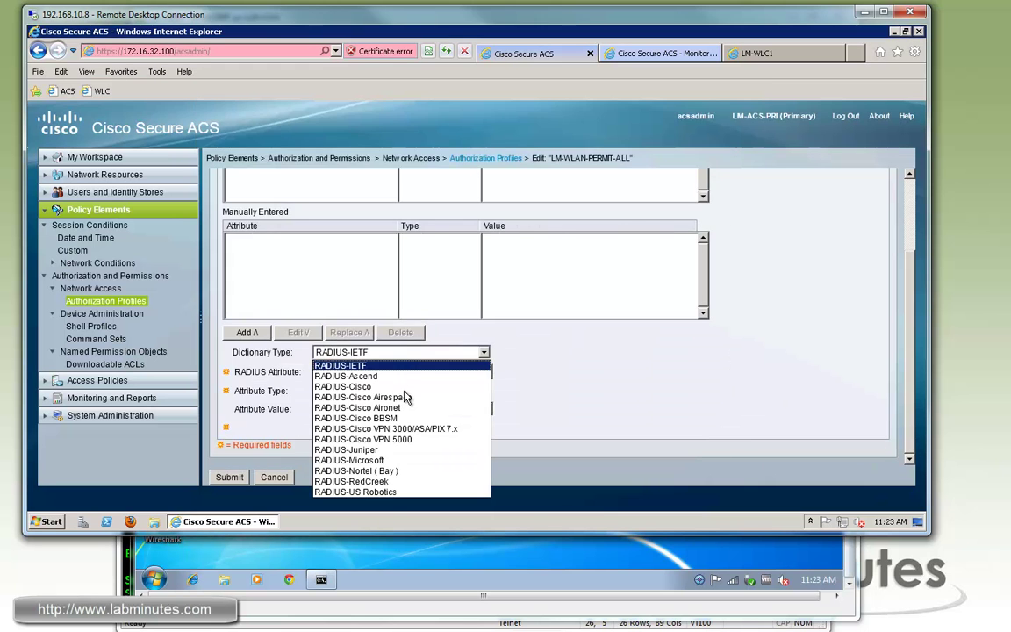
left_click(399, 397)
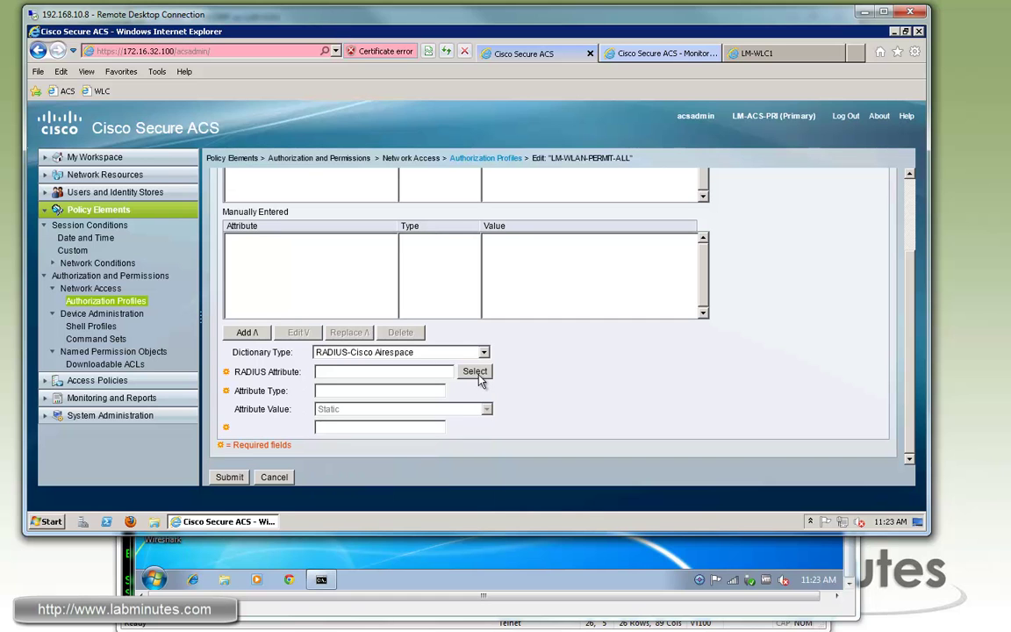
Add the Airespace-ACL-Name attribute with static value LM-PERMIT-ALL to the authorization profile and submit it
left_click(480, 375)
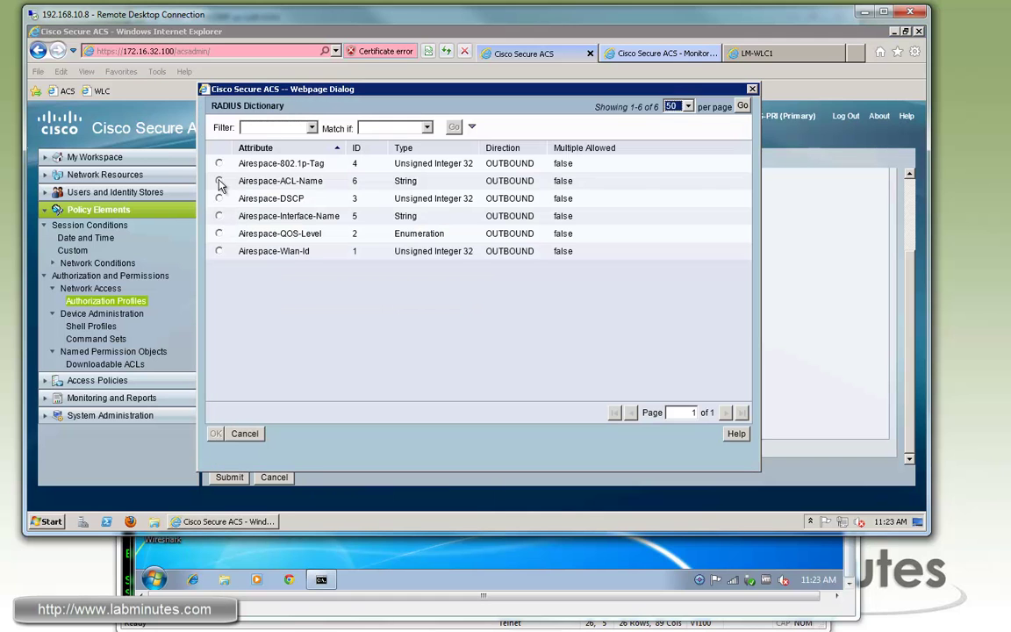
left_click(219, 181)
left_click(215, 434)
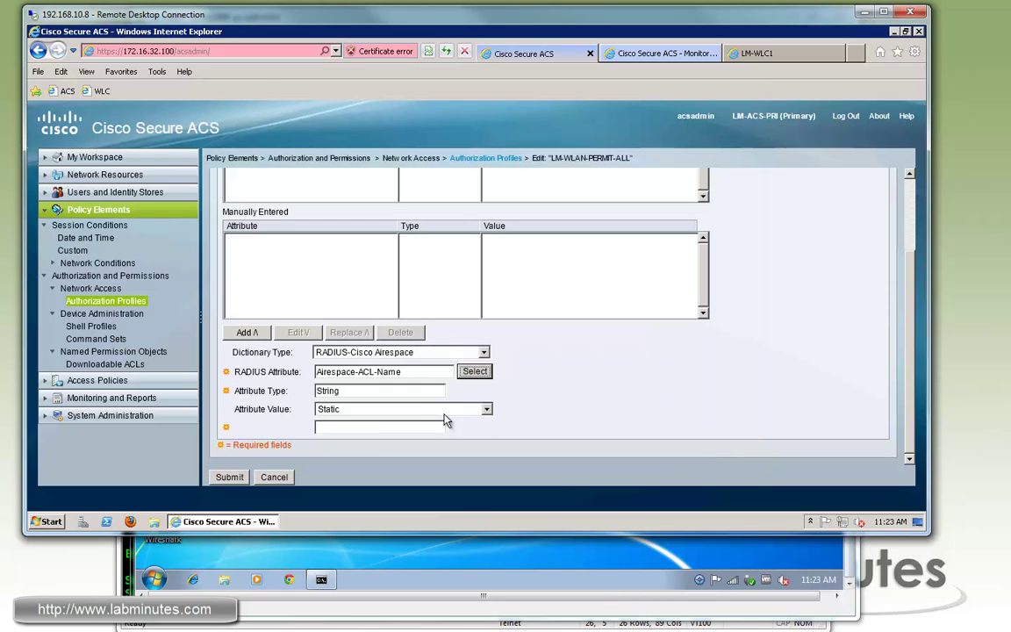
left_click(378, 428)
type("LM-PERMIT-ALL")
left_click(247, 333)
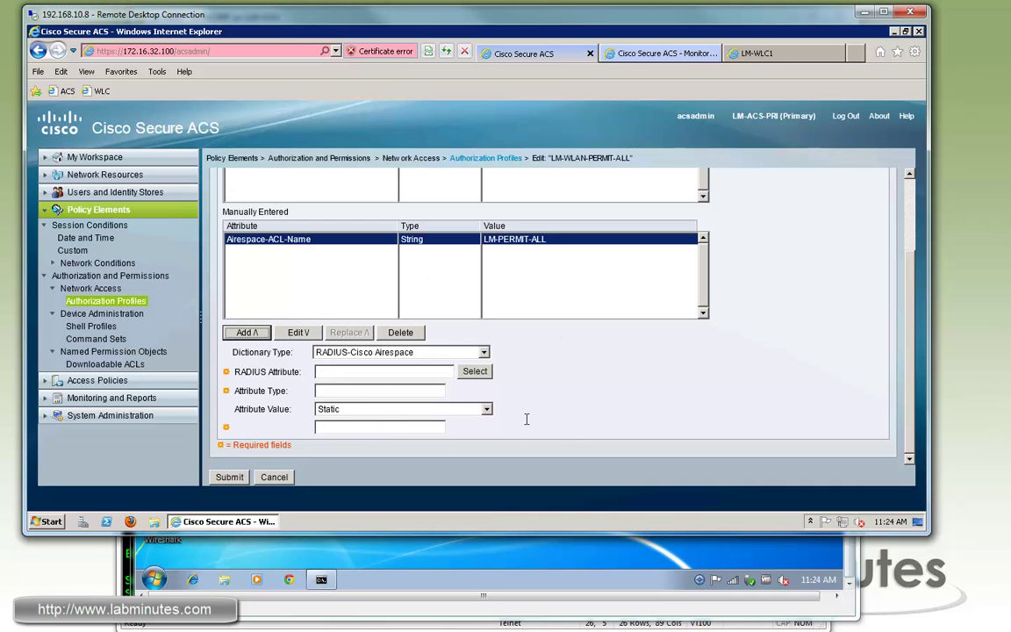
left_click(230, 476)
Switch to the LM-WIN7-NONCORP virtual machine, disconnect it from LM-MAB and reconnect it
left_click(735, 588)
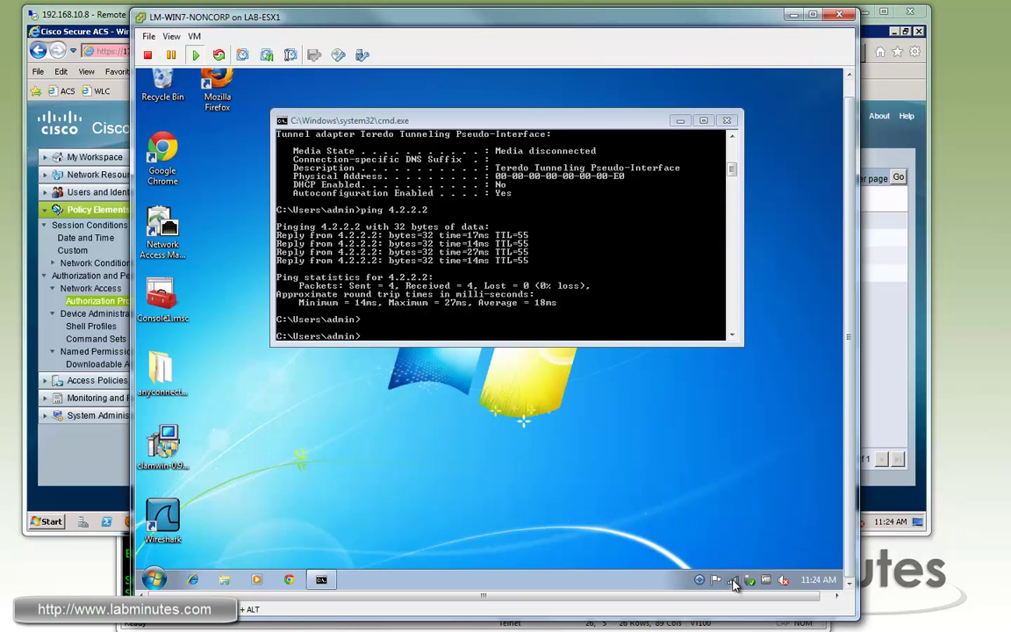
left_click(734, 583)
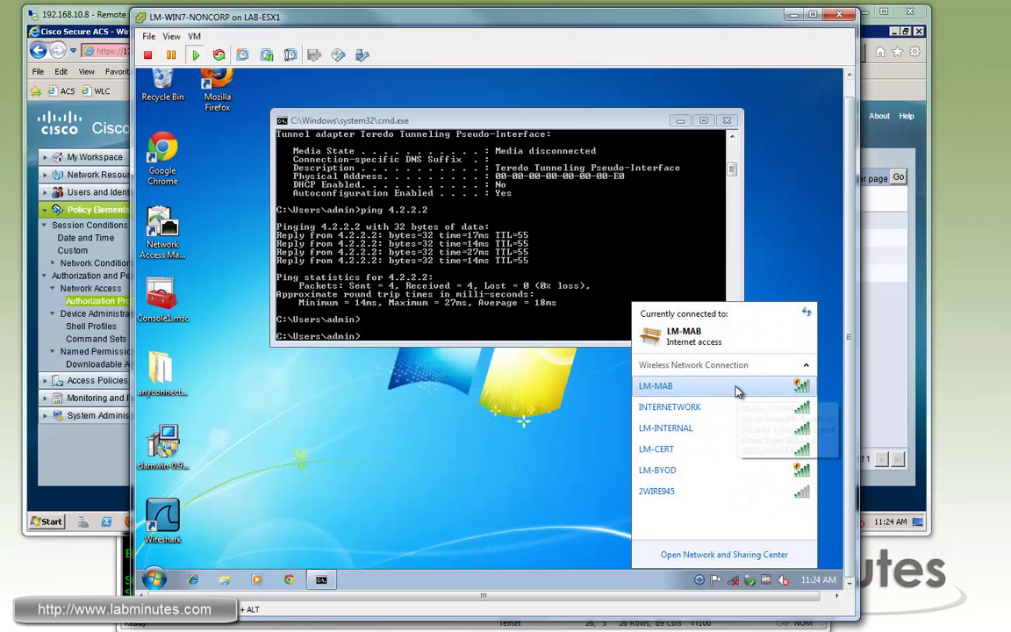
left_click(737, 391)
left_click(745, 389)
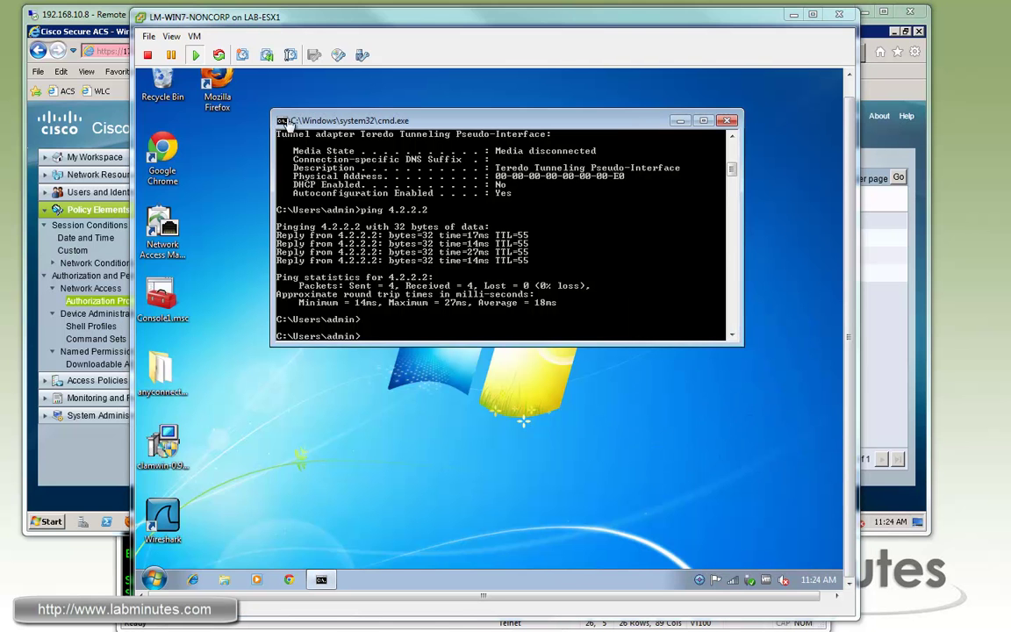
Return to LM-WLC1 and check the wireless client's details for an applied ACL
left_click(81, 19)
left_click(654, 53)
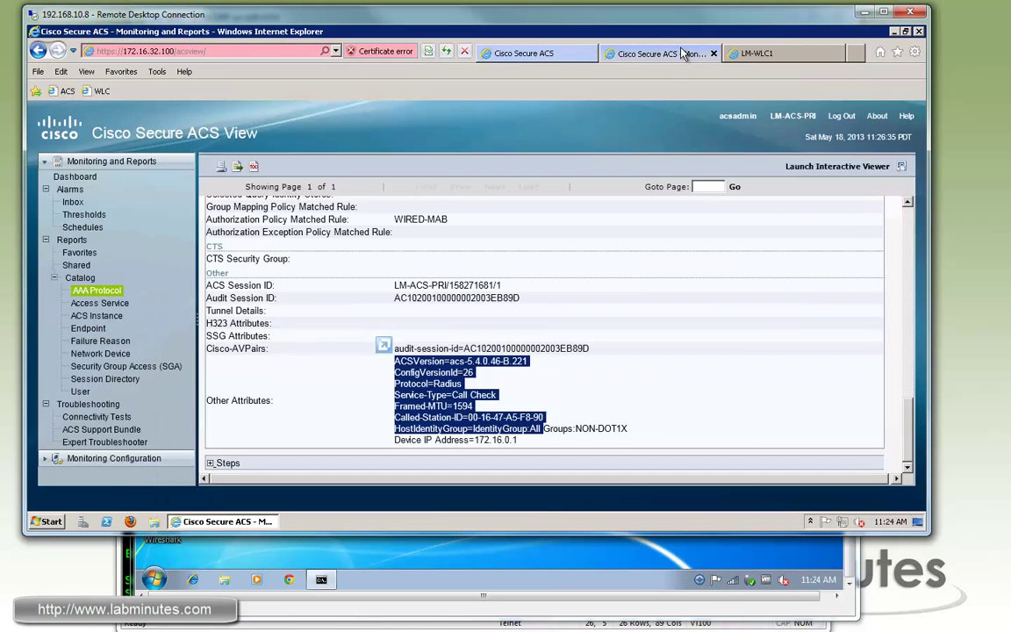
left_click(757, 53)
left_click(205, 232)
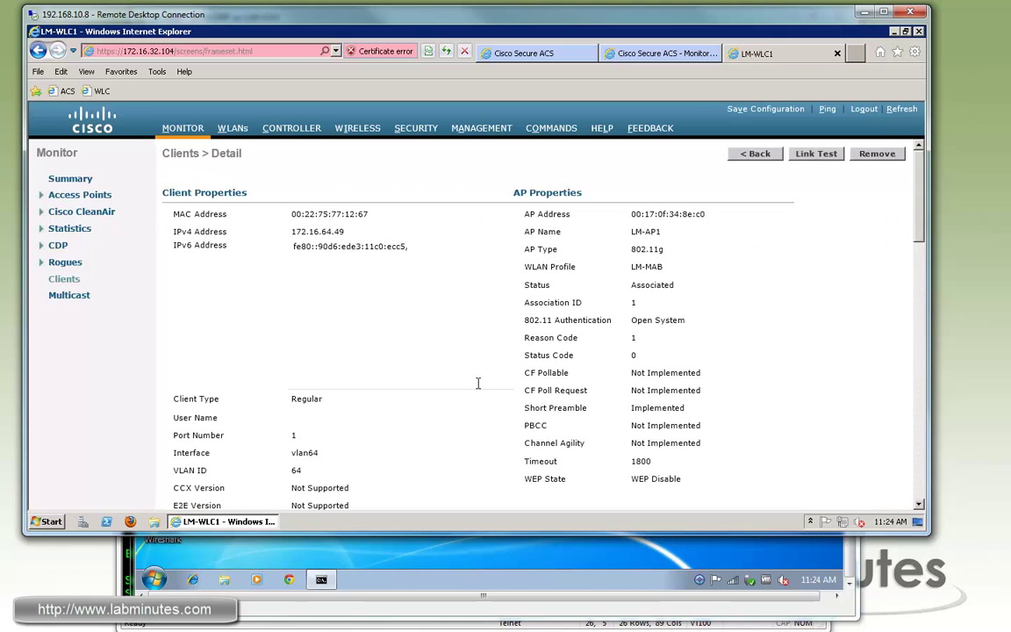
left_click_drag(919, 182, 922, 321)
scroll(922, 172, "up", 5)
Remove the wireless client from the controller and refresh the client list
left_click(868, 155)
left_click(579, 319)
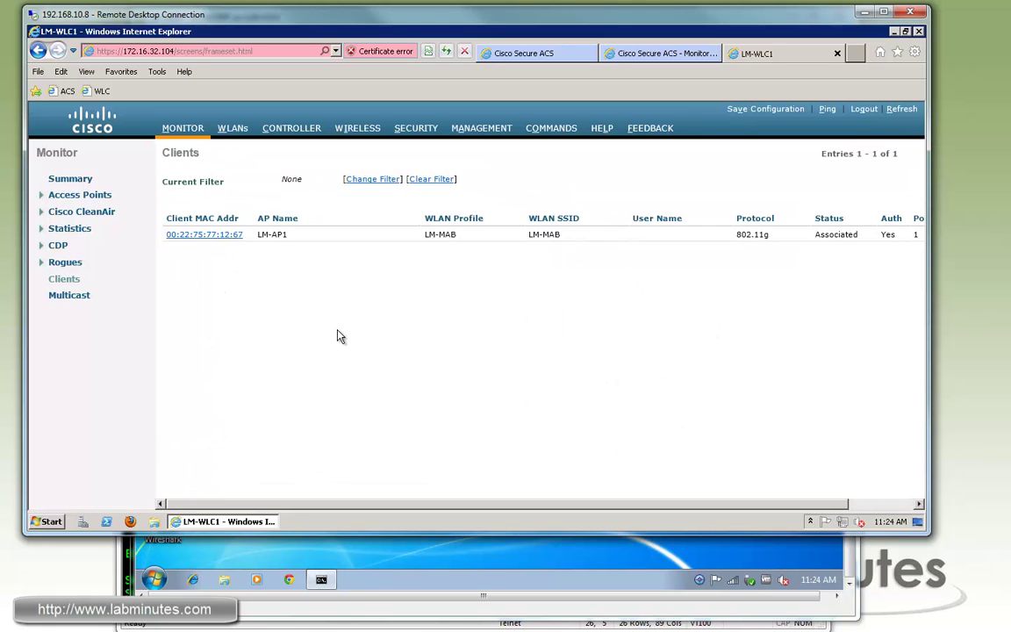
left_click(54, 281)
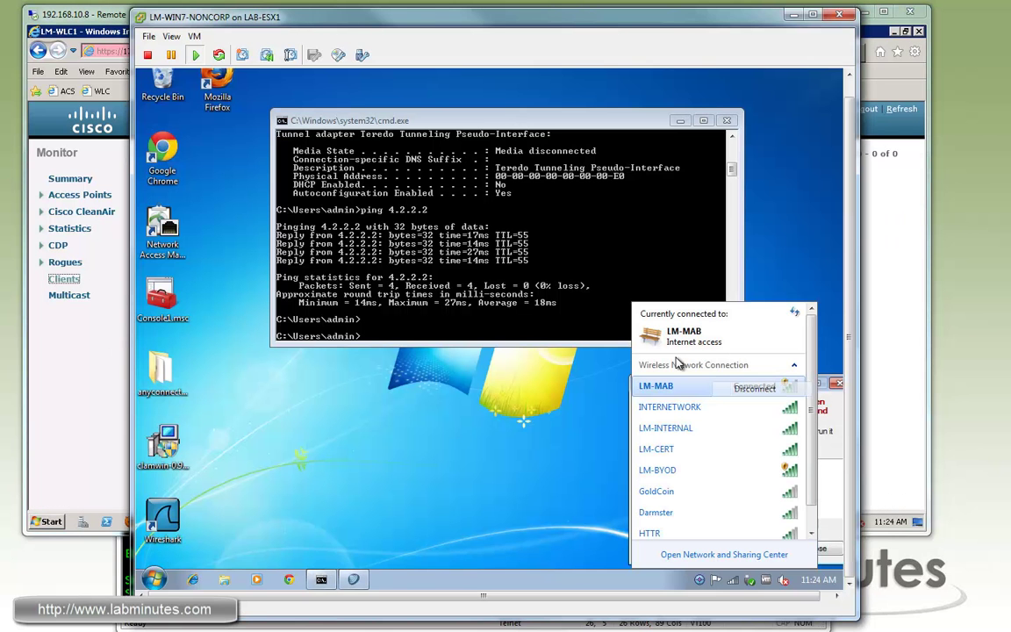
Reload the controller's client list, reopen the LM-MAB client's details and remove the client again
left_click(58, 364)
left_click(63, 280)
left_click(194, 225)
left_click(876, 156)
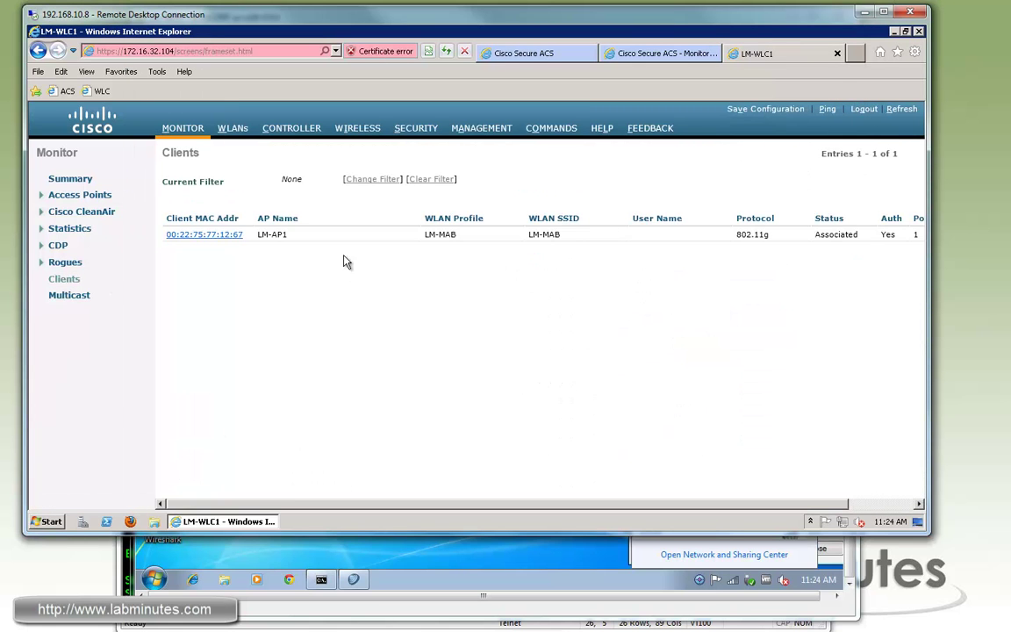
Reconnect the Windows 7 virtual machine to LM-MAB and reload the client list on the controller
key("alt+Tab")
double_click(698, 386)
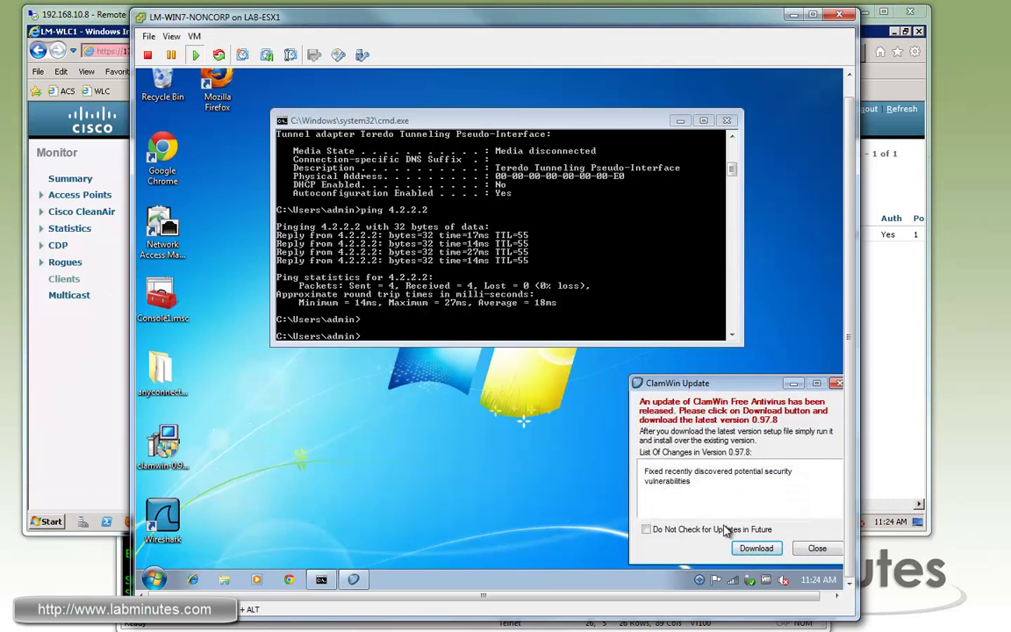
left_click(63, 279)
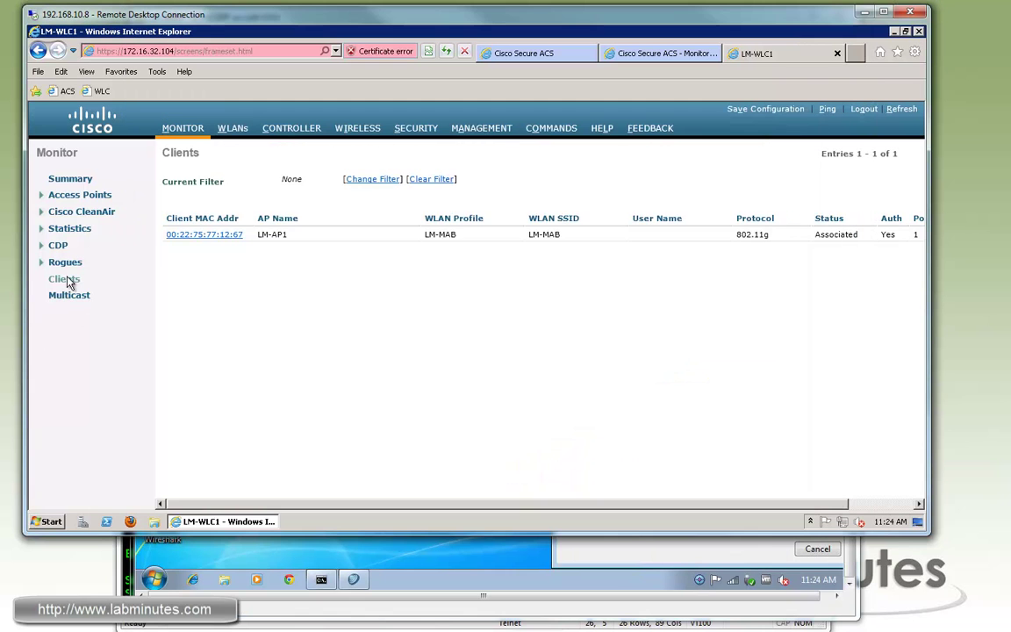
Open the reconnected client's details and examine the IPv4 ACL name under its security information
left_click(214, 236)
scroll(401, 330, "down", 8)
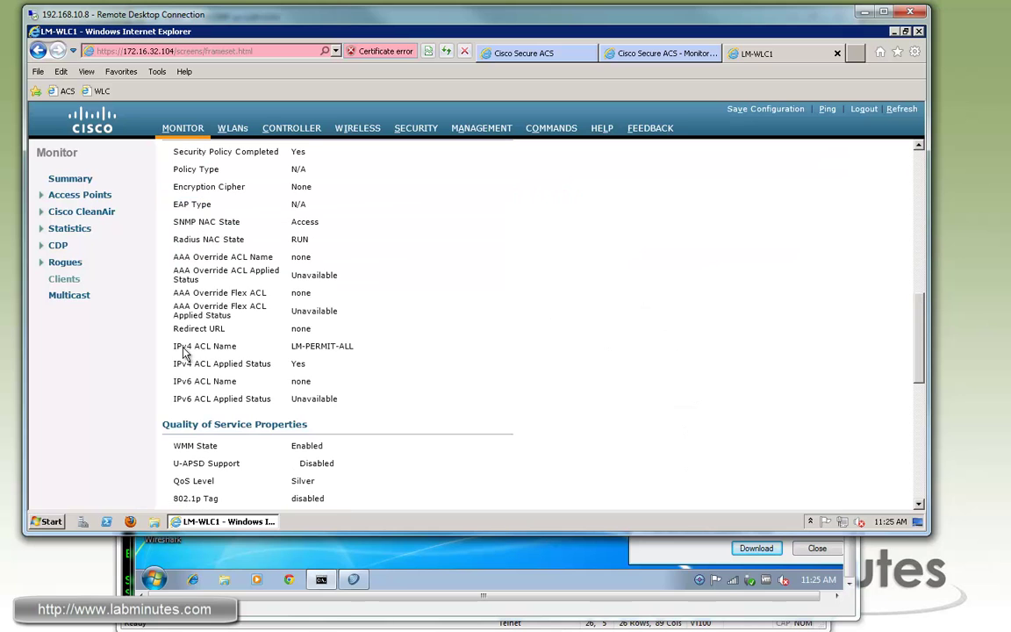
left_click_drag(186, 353, 368, 350)
mouse_move(293, 348)
left_mouse_down()
mouse_move(361, 349)
mouse_move(302, 343)
left_mouse_up()
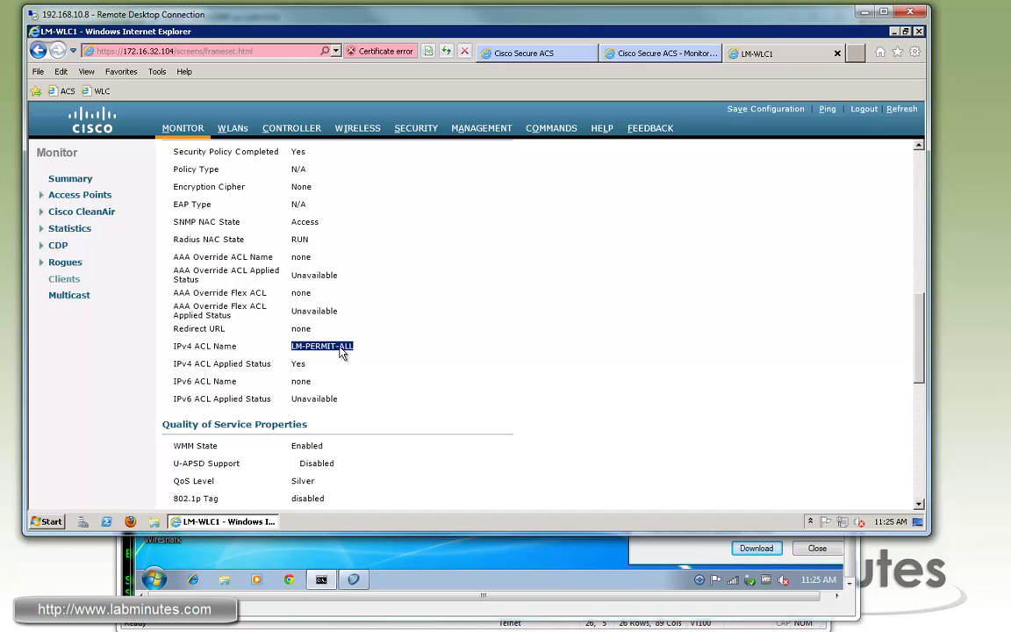
left_click(301, 355)
In Cisco Secure ACS View, go back to the RADIUS Authentication report and reload it
left_click(663, 53)
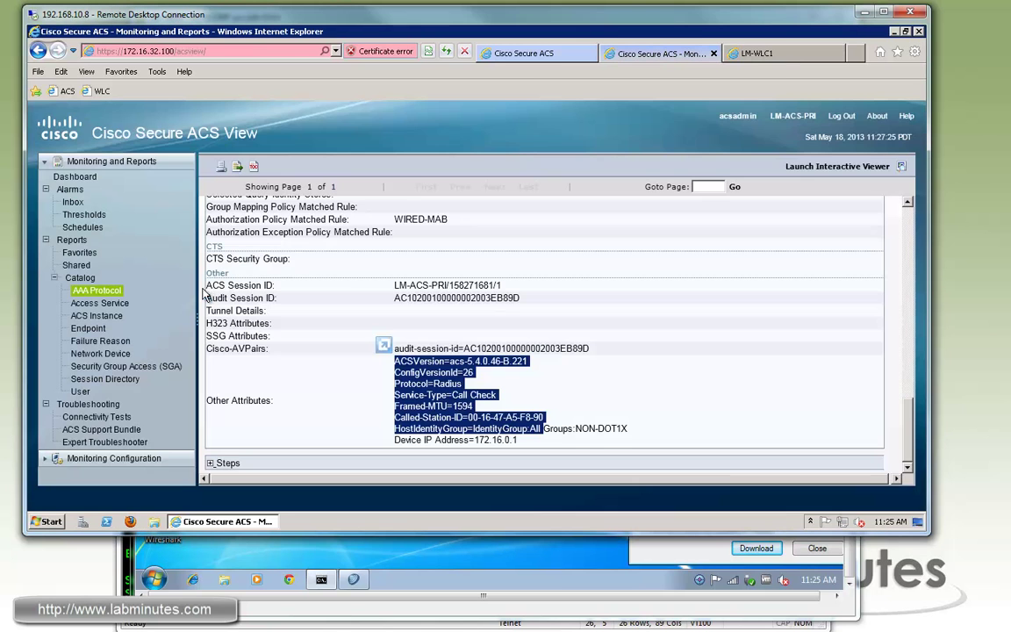
left_click(38, 50)
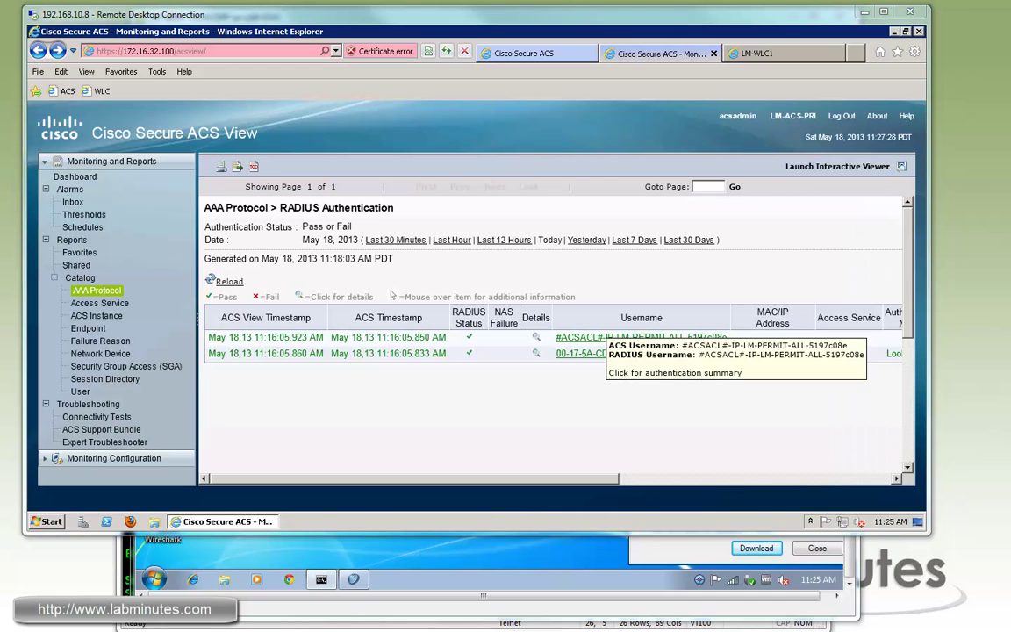
left_click(220, 281)
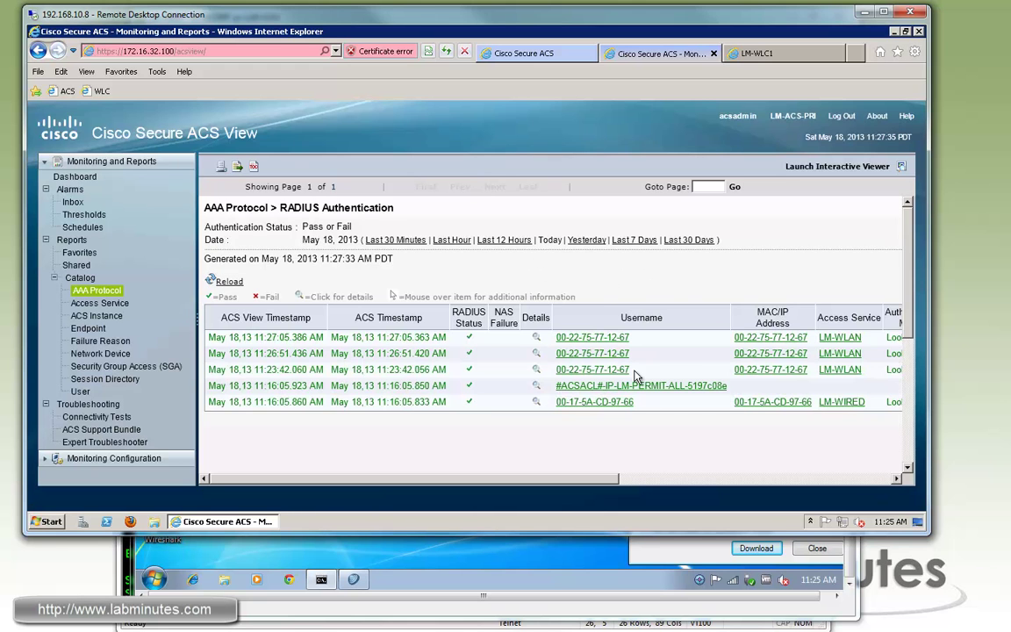
Examine the username, access service and network device recorded for the wireless client in the RADIUS Authentication report
left_click_drag(631, 369, 568, 369)
left_click_drag(557, 480, 689, 480)
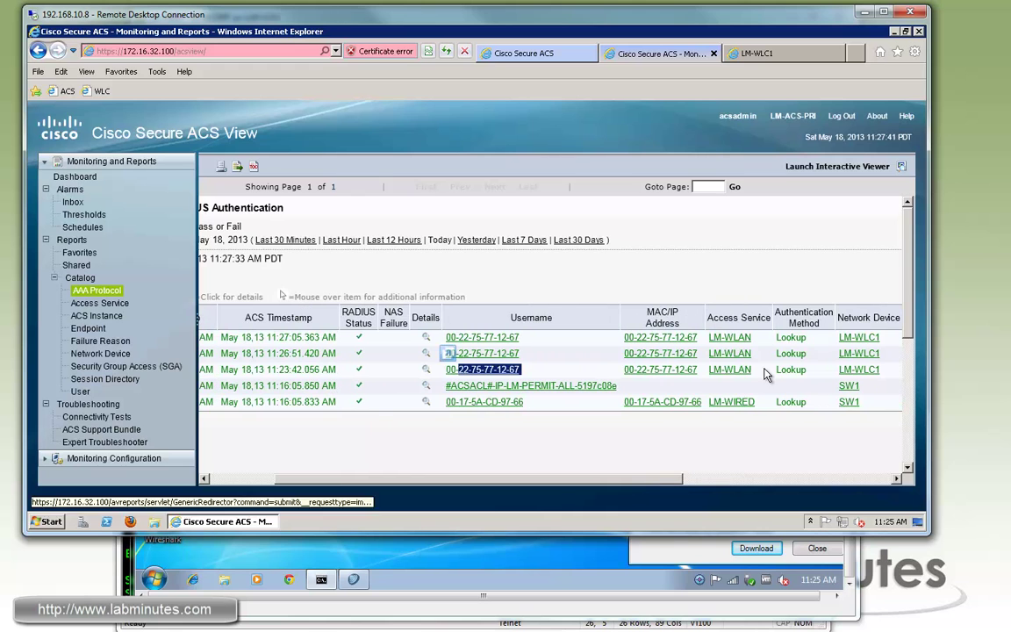
double_click(729, 370)
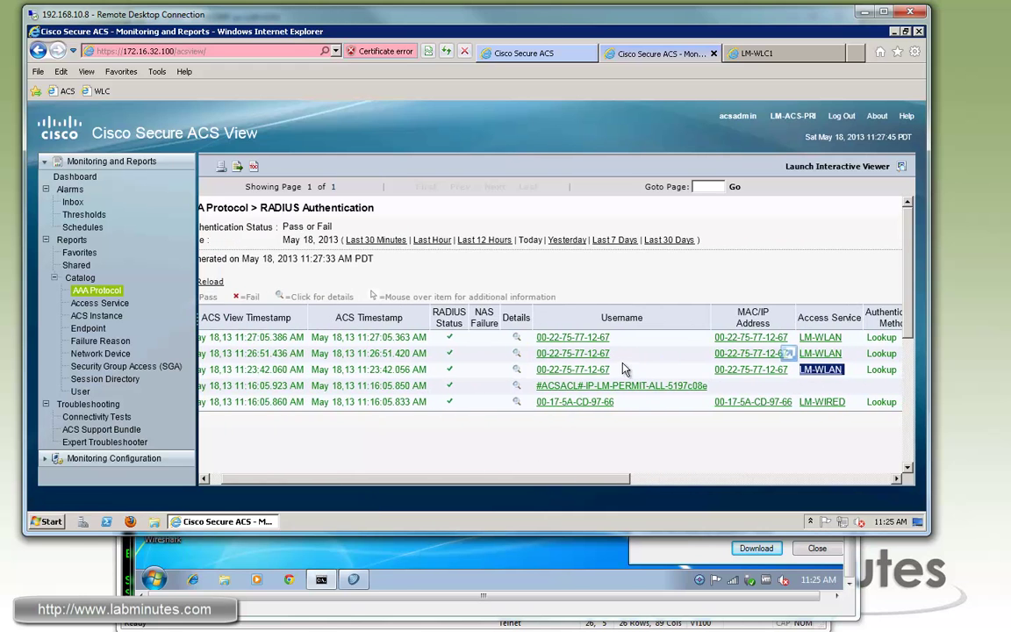
double_click(665, 371)
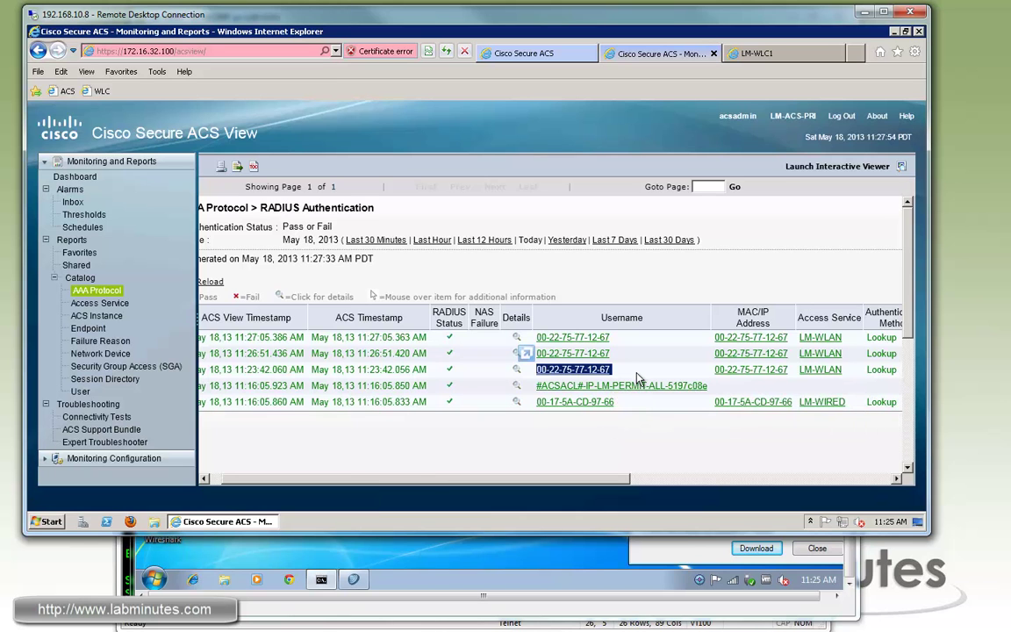
Open the details of the earliest LM-WLAN authentication record and go back to the report
left_click(517, 372)
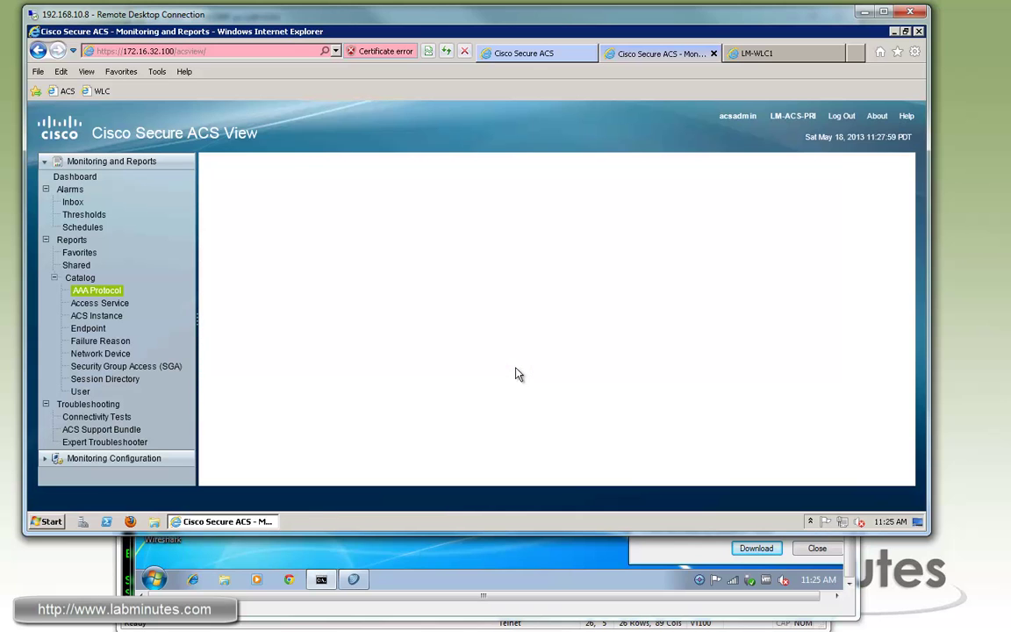
scroll(220, 321, "down", 3)
left_click(220, 322)
key("BackSpace")
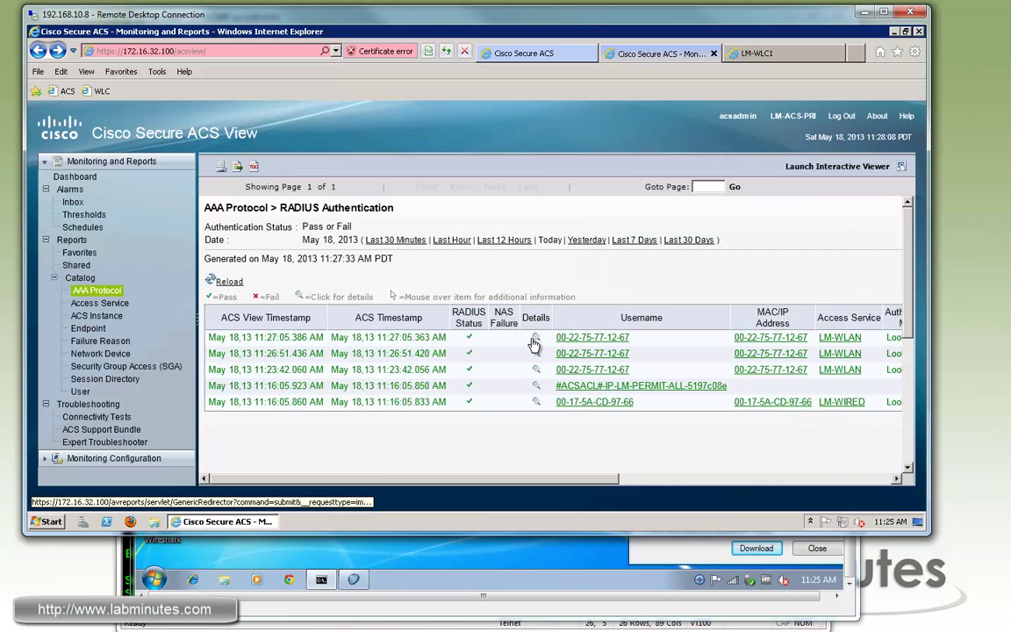
Open the details of the latest LM-WLAN authentication and examine the Airespace ACL name in its expanded authentication result
left_click(482, 299)
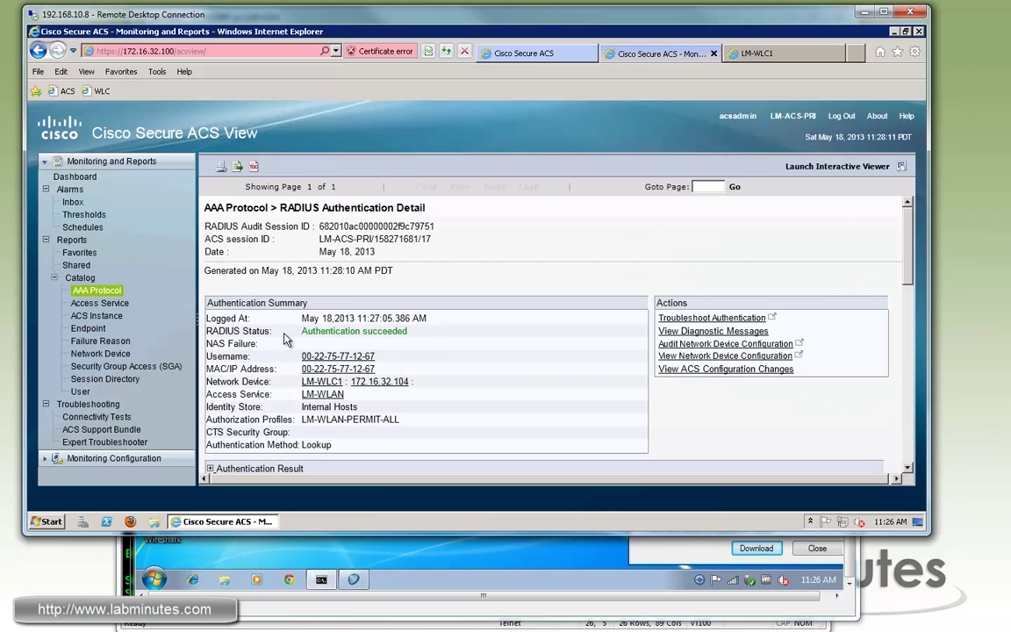
scroll(267, 353, "down", 2)
left_click(211, 385)
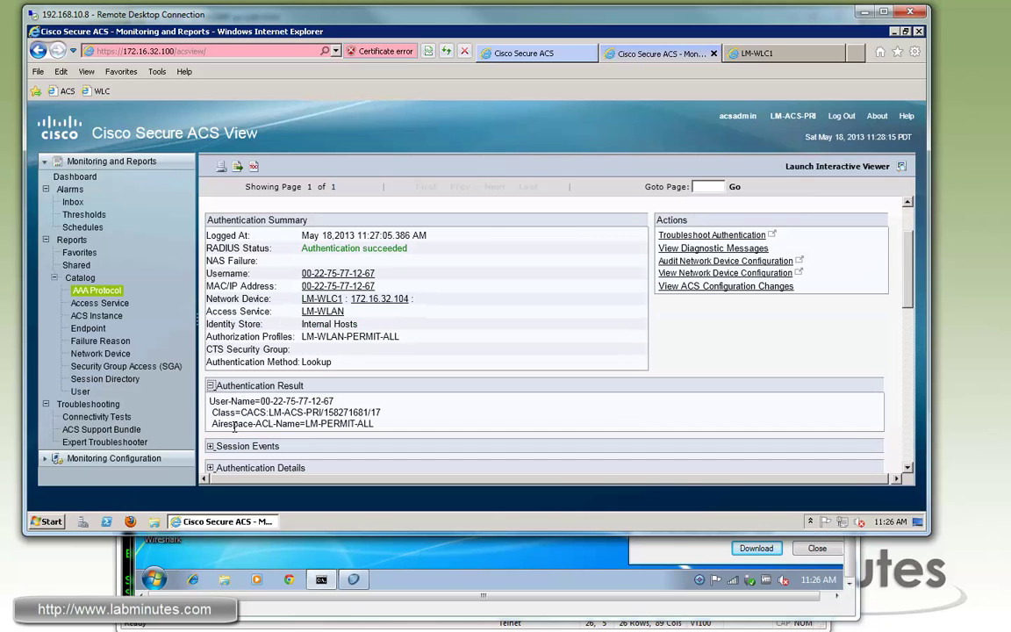
left_click_drag(213, 424, 345, 428)
scroll(474, 413, "down", 3)
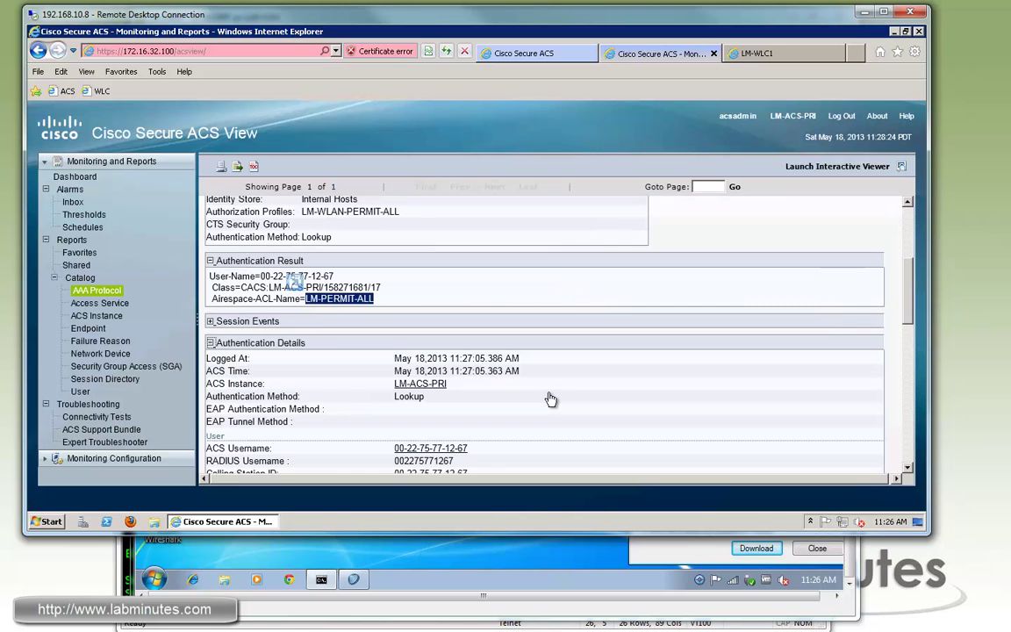
Examine the record's authentication details, including the NAS port type, matched access policy rules and other RADIUS attributes
scroll(538, 395, "down", 5)
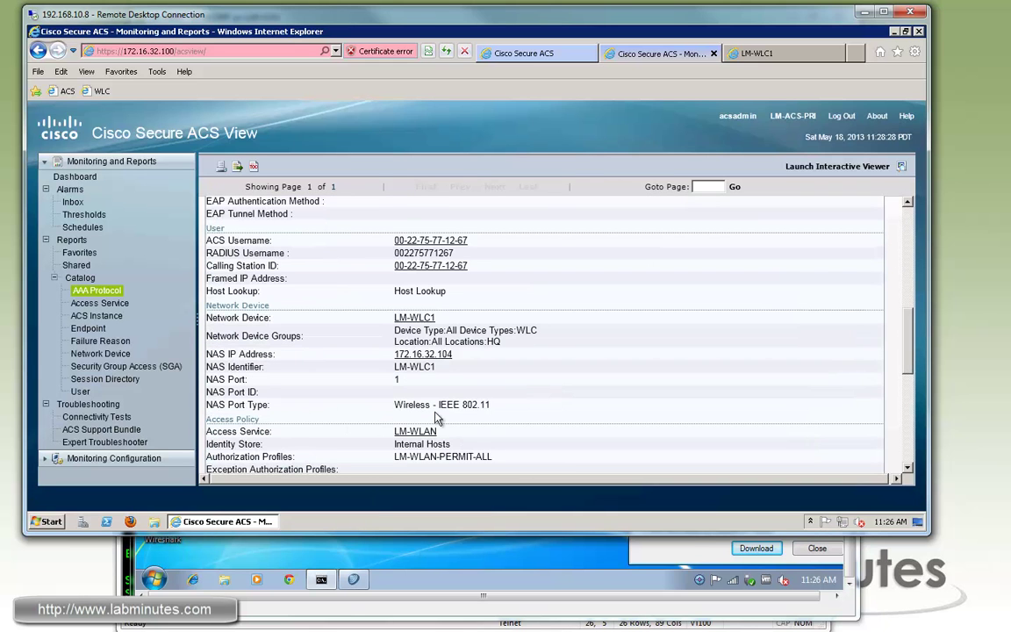
triple_click(406, 402)
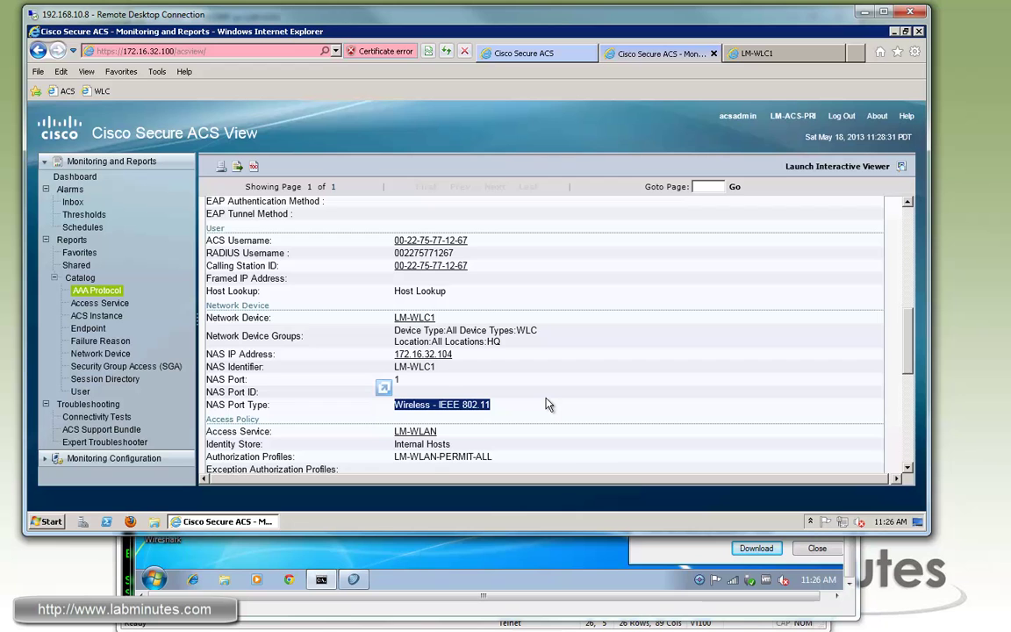
scroll(546, 403, "down", 3)
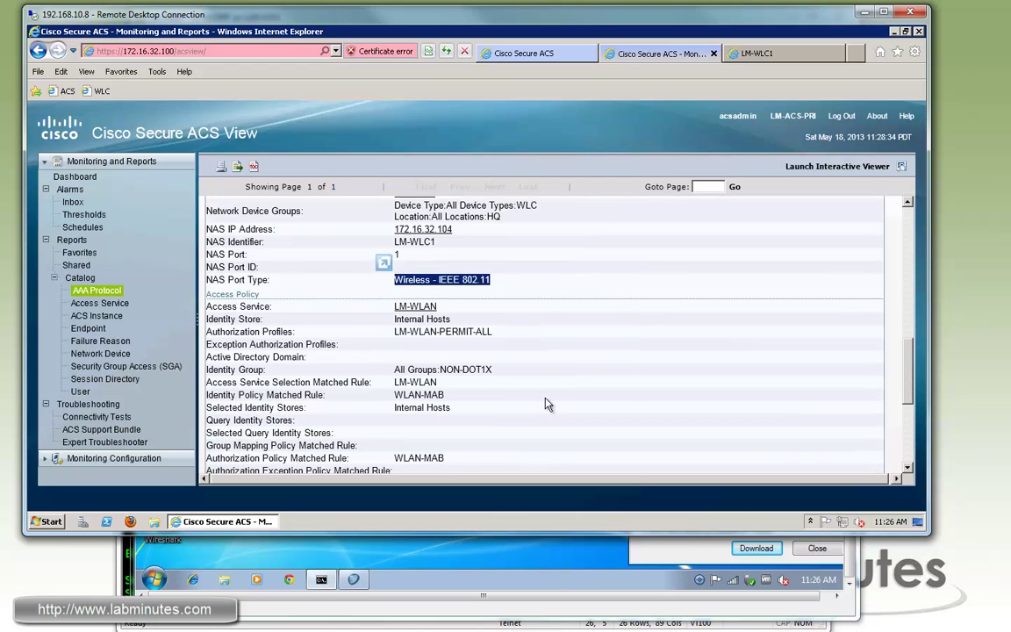
scroll(546, 404, "down", 5)
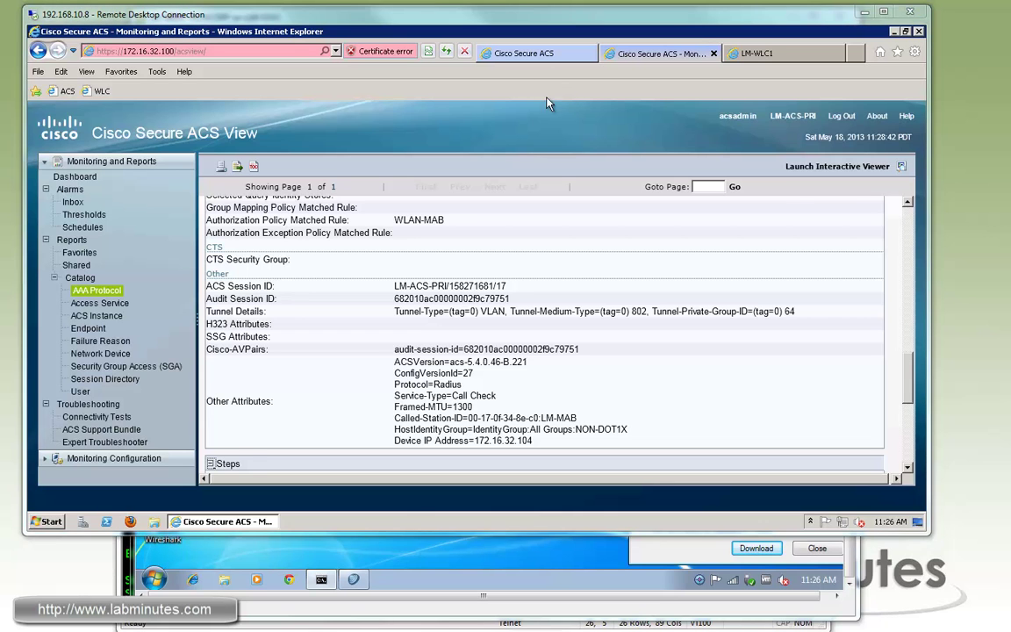
In Cisco Secure ACS, delete the WIN7 host from the internal identity store's hosts and confirm the deletion
left_click(546, 55)
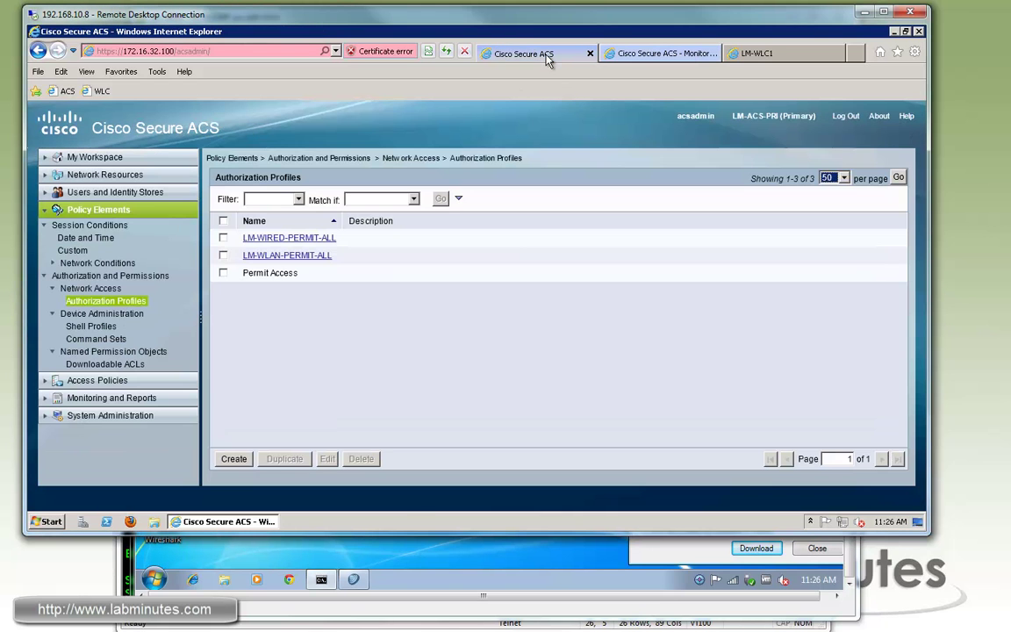
left_click(46, 192)
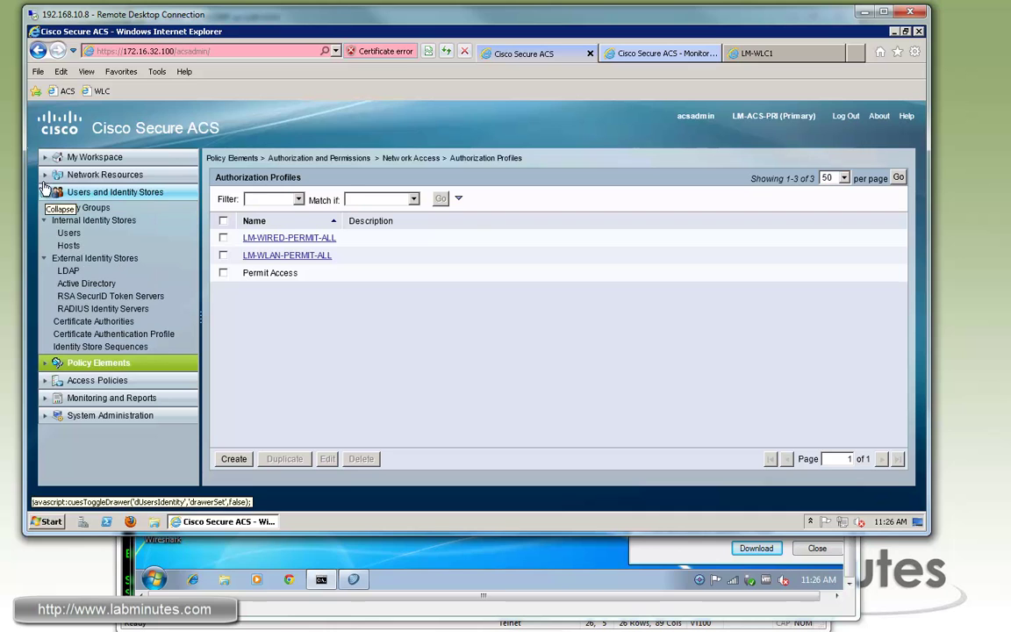
left_click(69, 245)
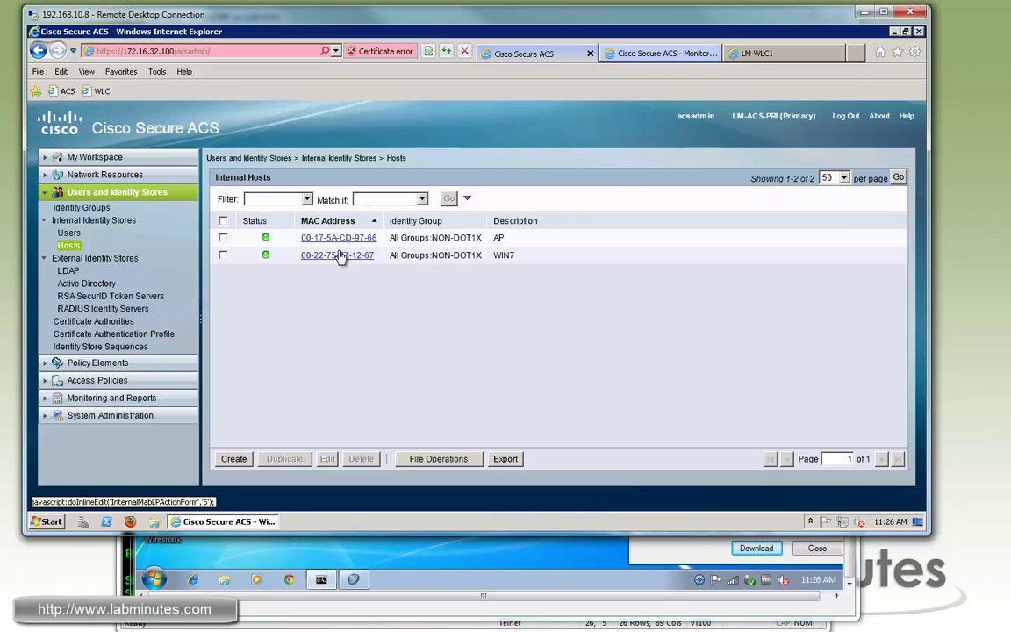
left_click_drag(225, 255, 225, 260)
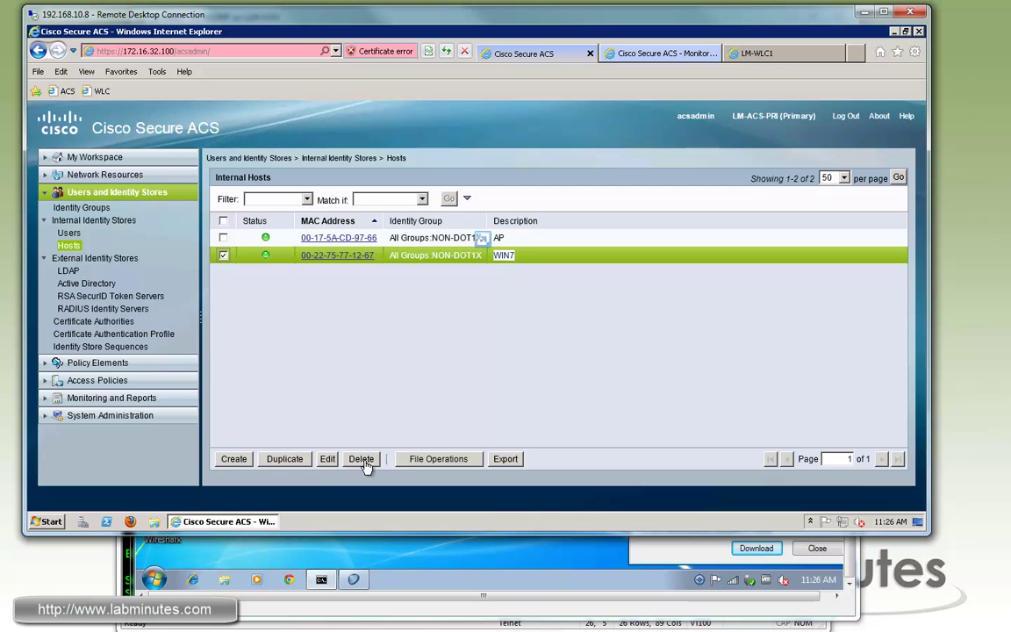
left_click(361, 459)
left_click(517, 318)
Check the LM-MAB connection in the Windows 7 virtual machine's wireless network list
left_click(769, 53)
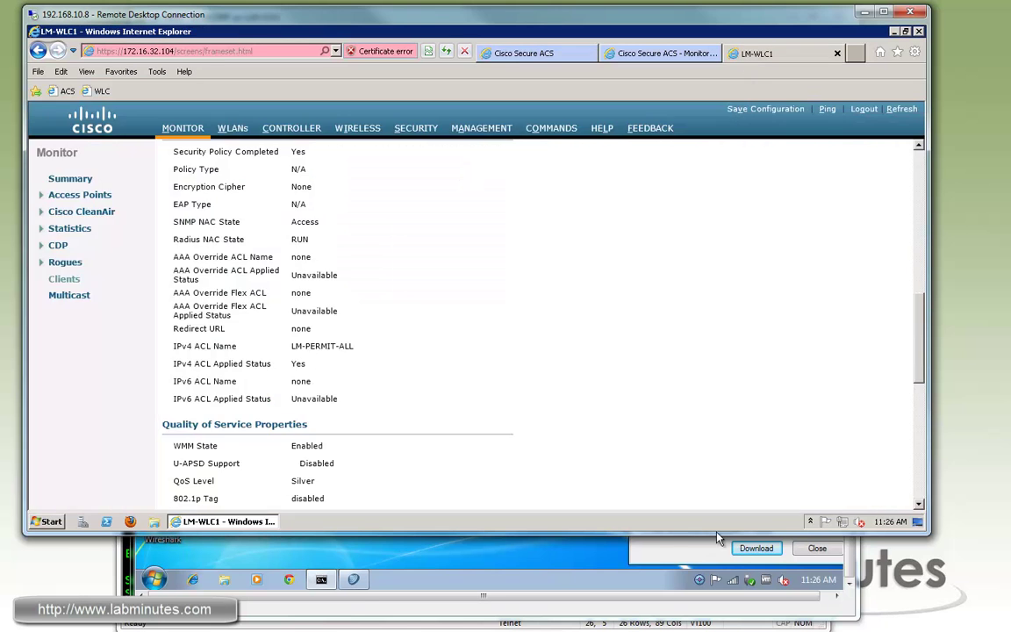
key("alt+Tab")
left_click(735, 583)
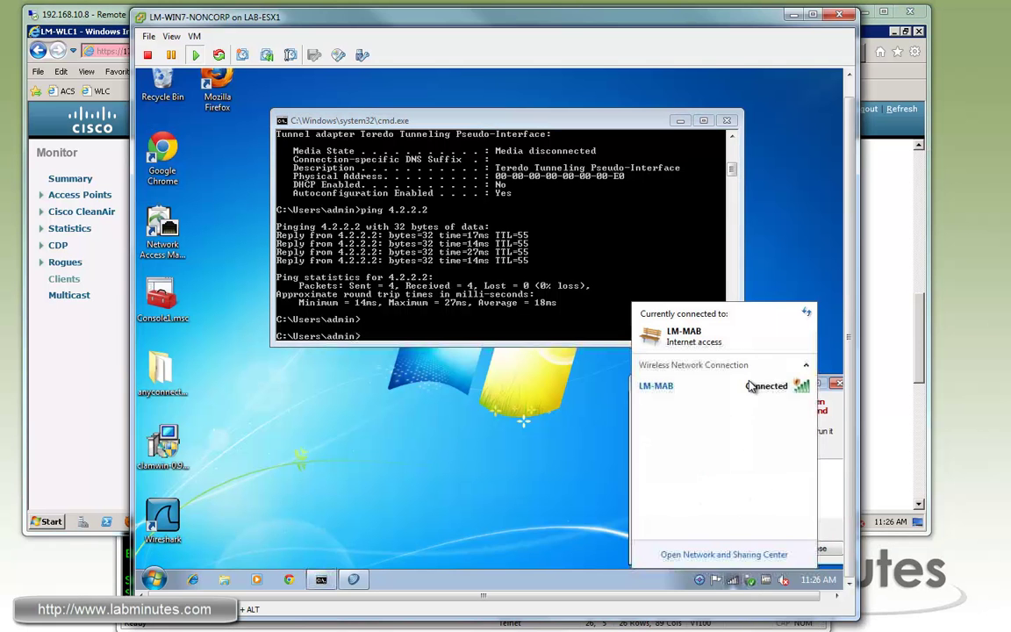
right_click(745, 386)
key("Escape")
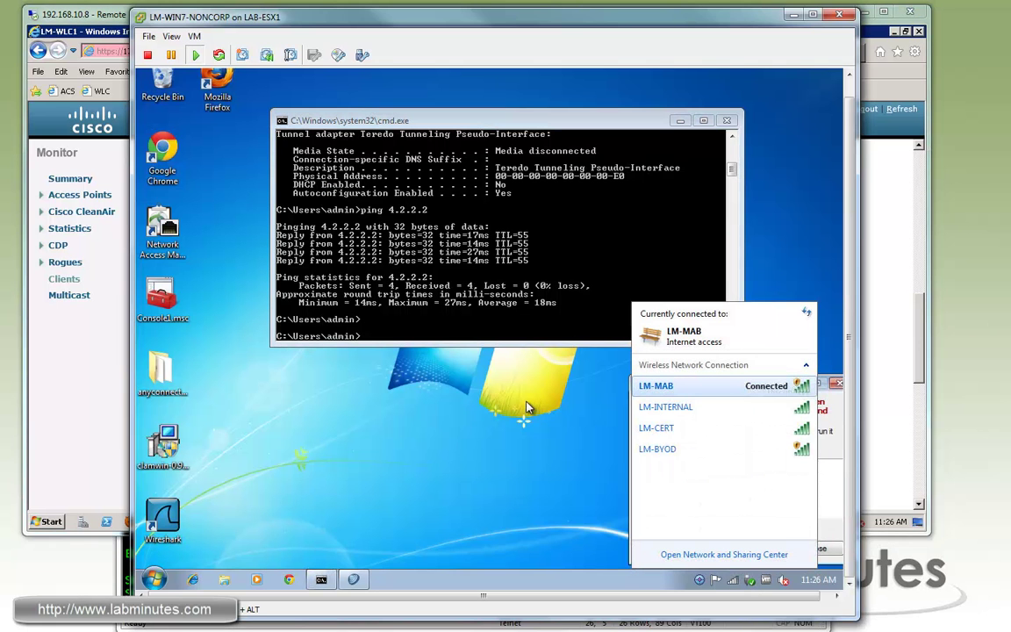
On the wireless controller, reload the client list, open the LM-MAB client's details, remove the client and reload the list
left_click(85, 326)
left_click(63, 279)
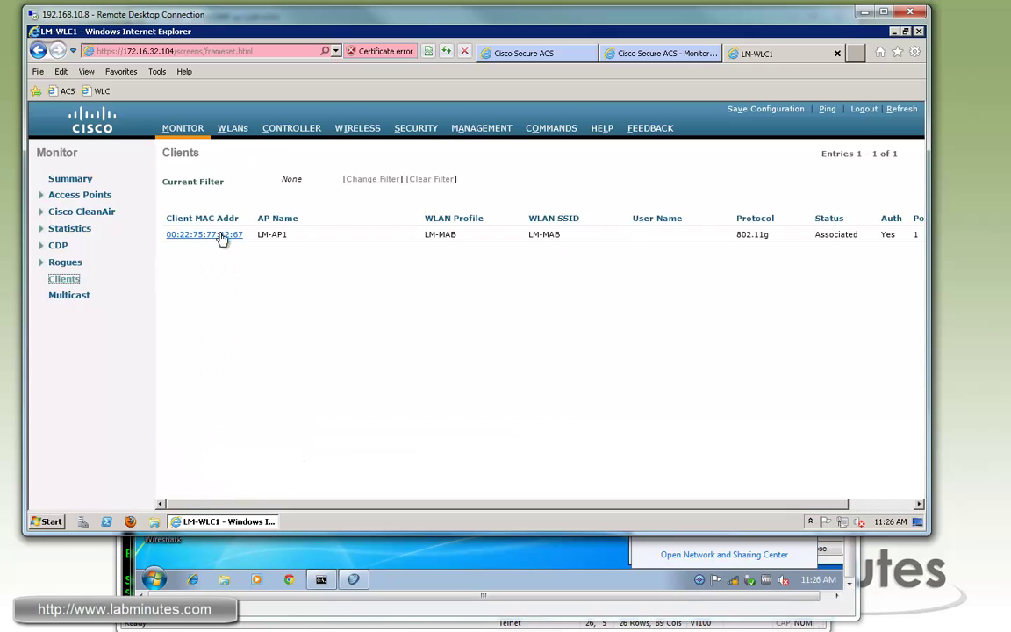
left_click(211, 234)
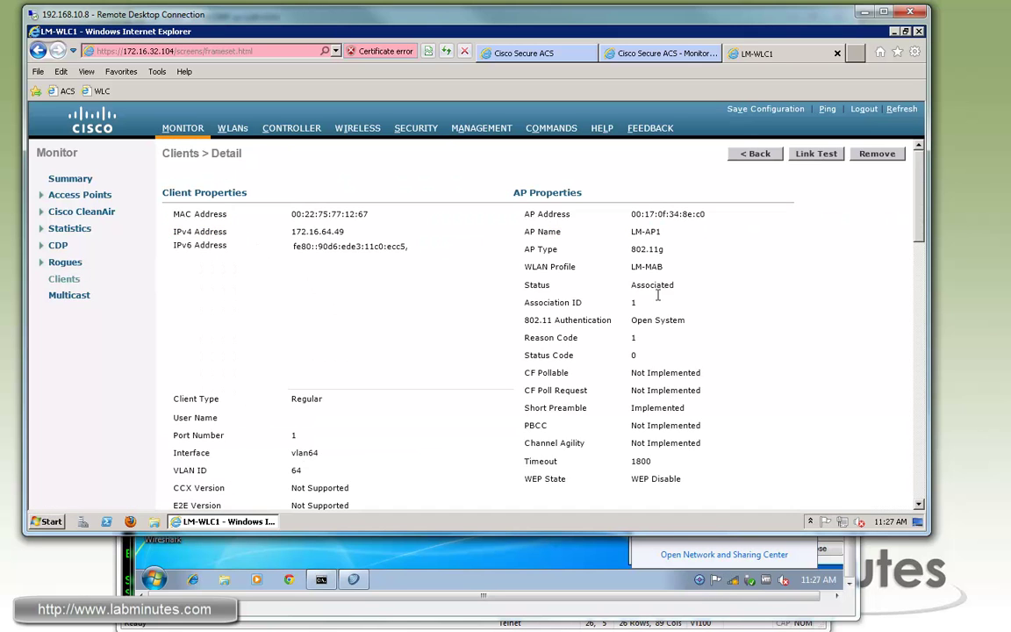
left_click(885, 153)
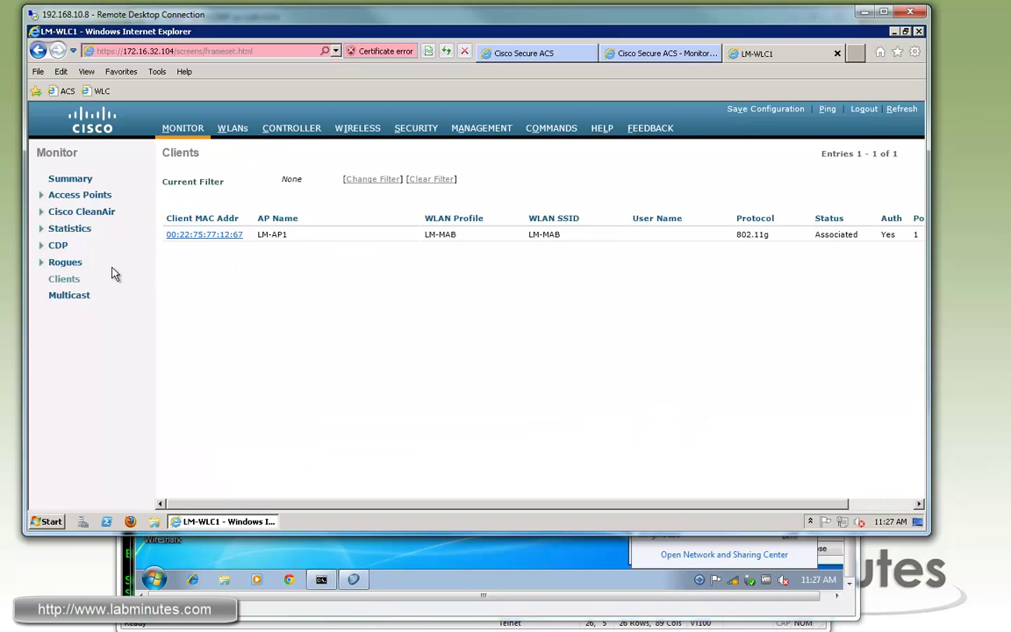
left_click(578, 318)
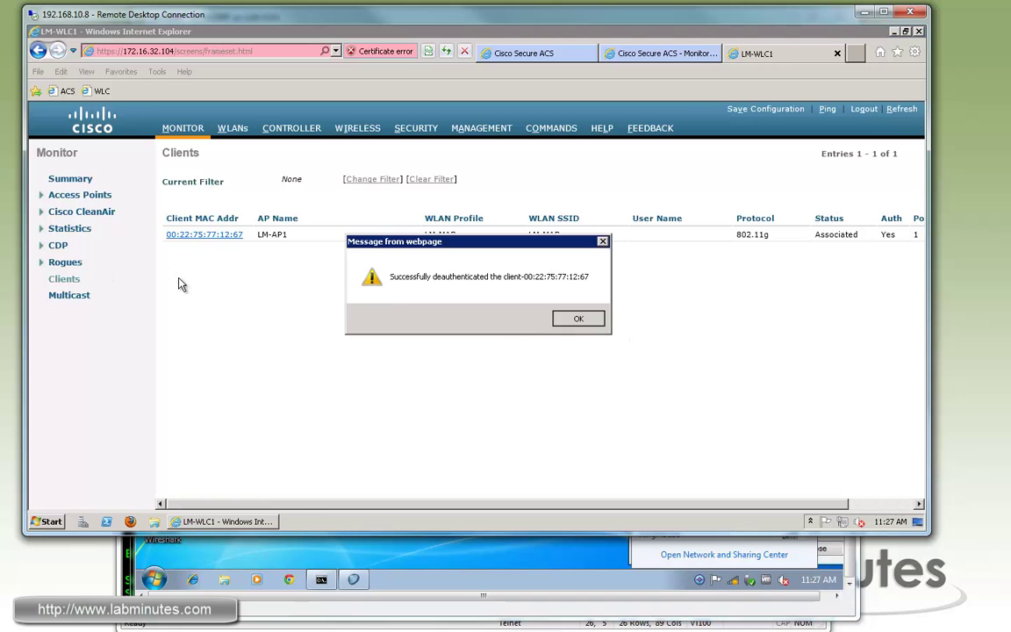
left_click(79, 282)
left_click(514, 318)
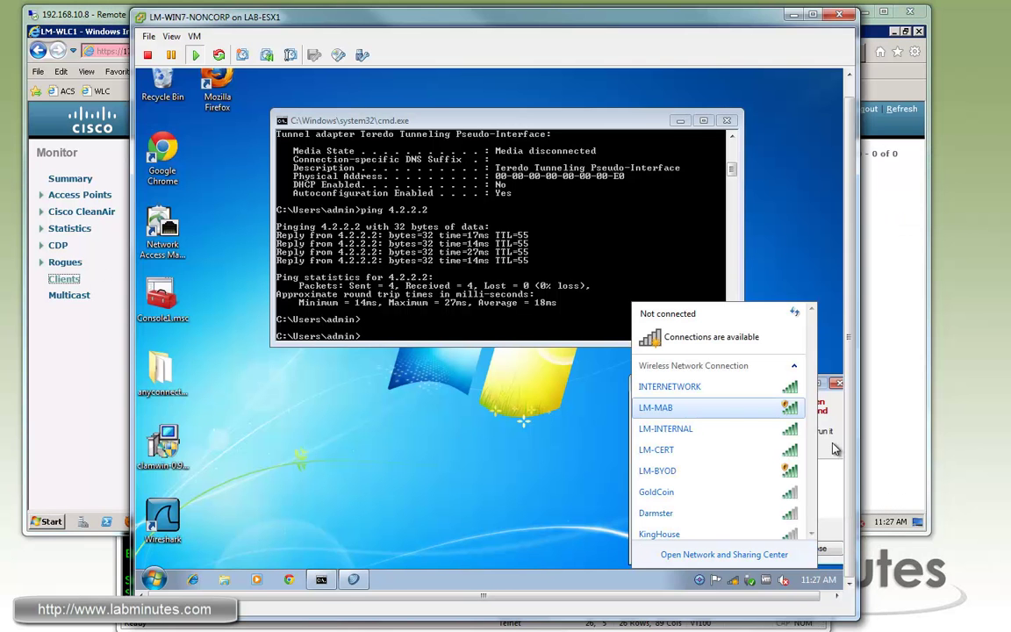
Try to reconnect the Windows 7 virtual machine to the LM-MAB wireless network
left_click(626, 546)
left_click(708, 408)
left_click(771, 459)
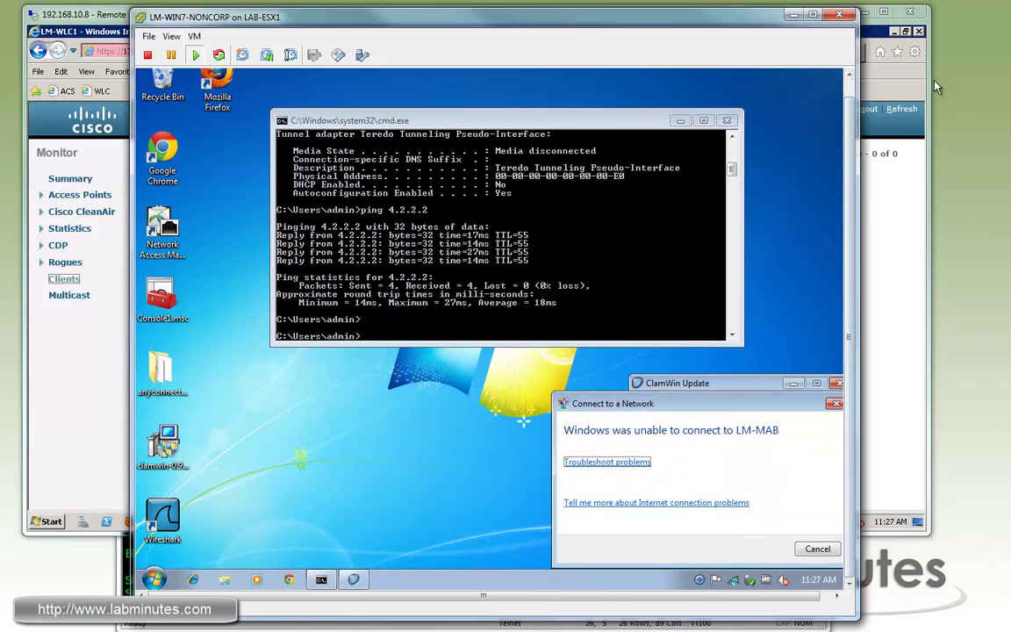
Return to Cisco Secure ACS View, leave the record's details and reload the RADIUS Authentication report
key("alt+Tab")
left_click(641, 53)
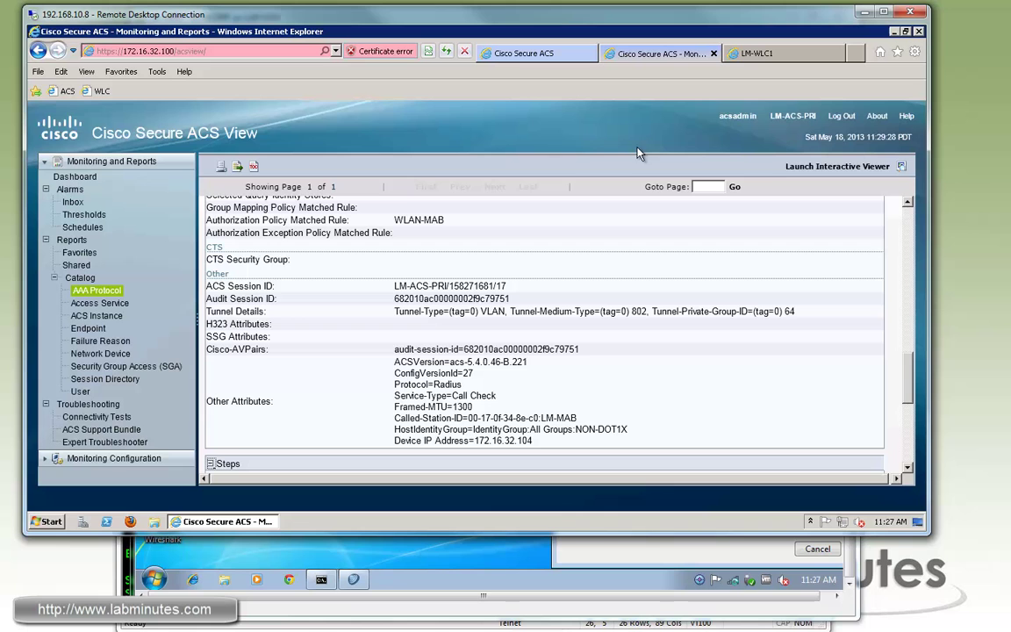
left_click(44, 51)
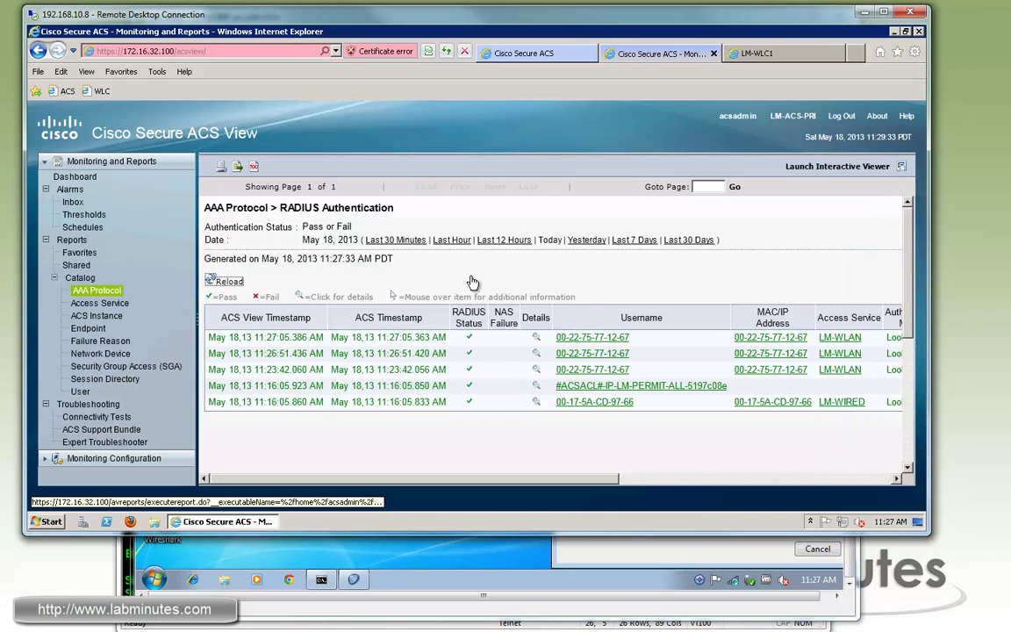
left_click(473, 282)
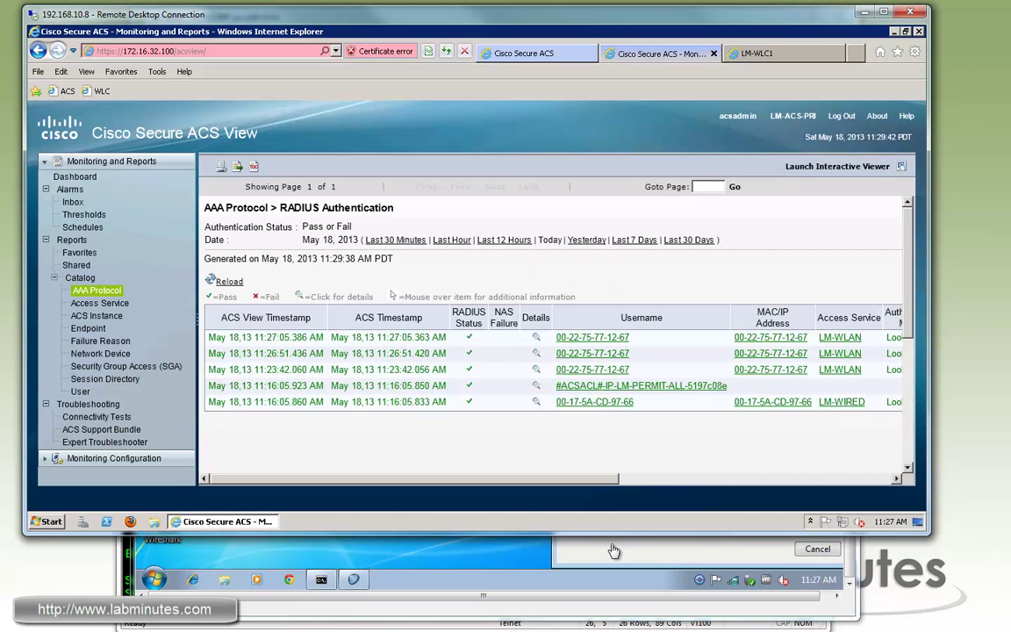
Dismiss the connection dialog on the Windows 7 virtual machine and attempt the LM-MAB connection again
left_click(817, 549)
left_click(817, 549)
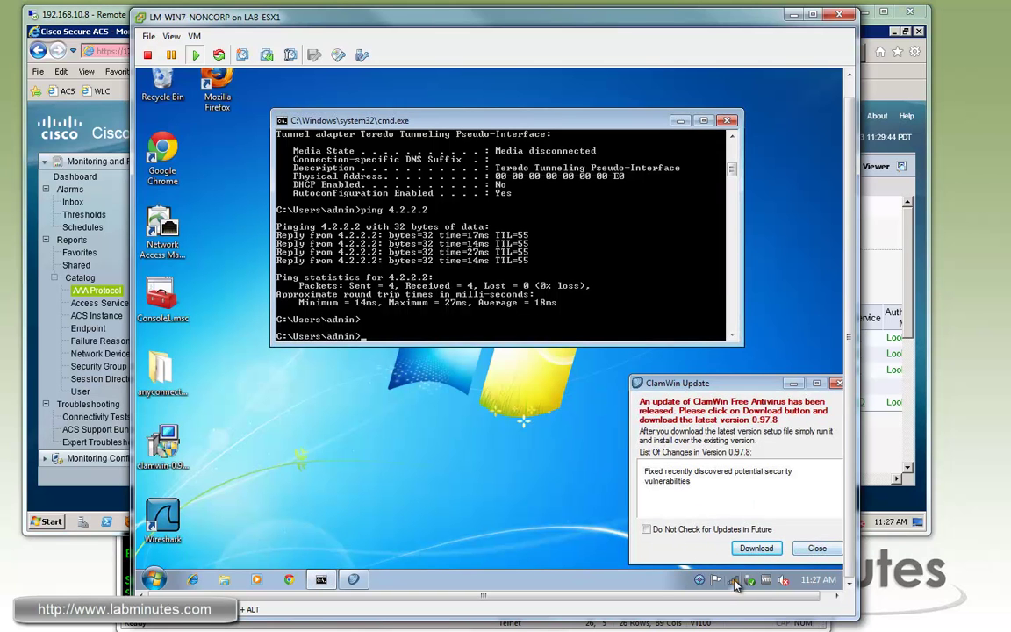
left_click(736, 586)
double_click(699, 455)
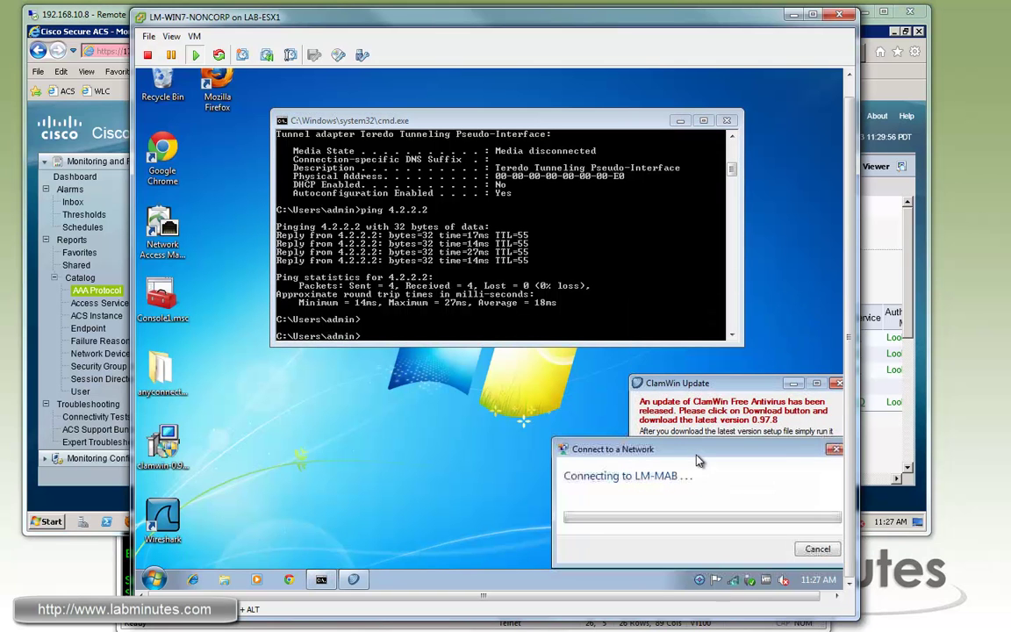
Reload the RADIUS Authentication report in Cisco Secure ACS View and examine the failure reason of the newest LM-WLAN attempts
left_click(133, 120)
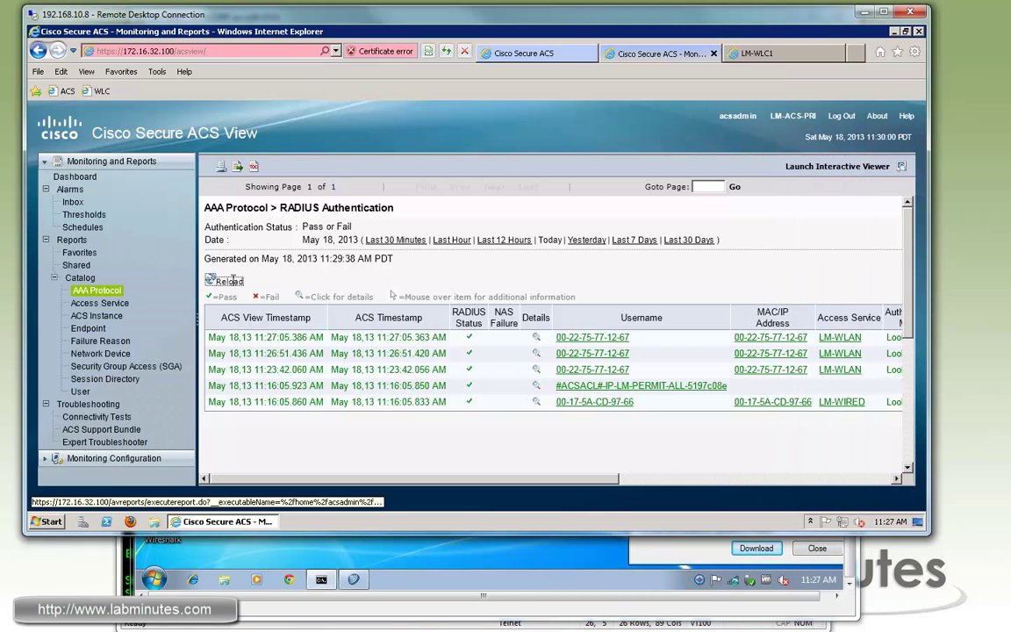
left_click(230, 281)
left_click(230, 284)
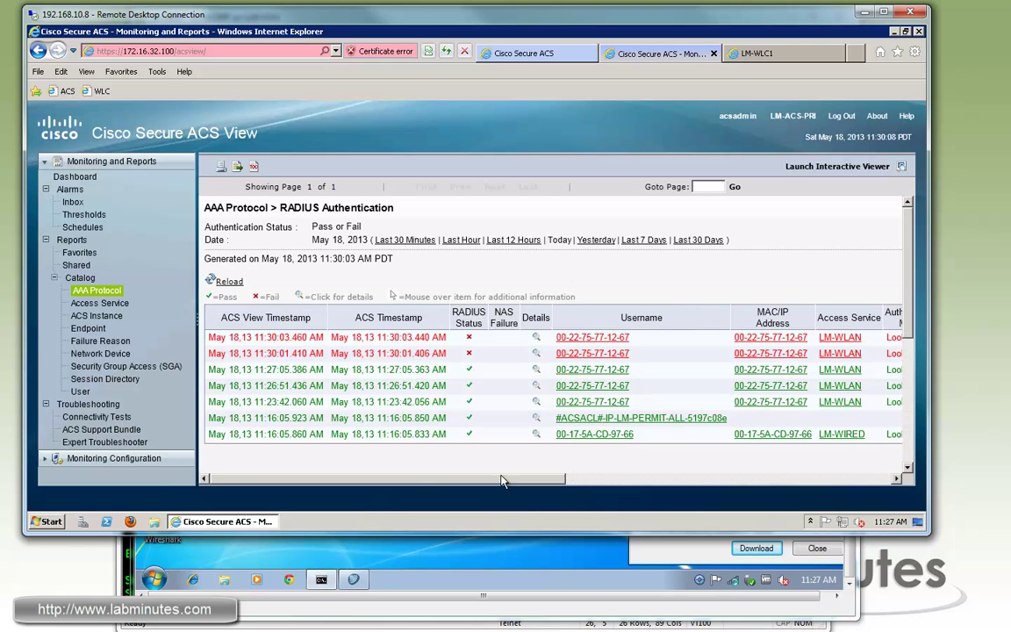
left_click(874, 479)
left_click(875, 481)
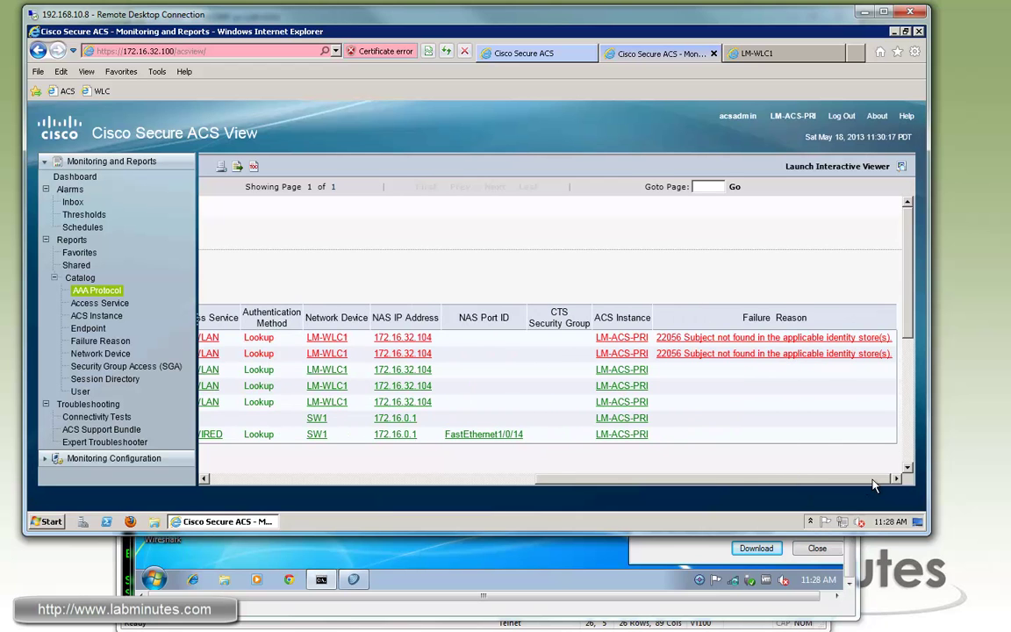
left_click(499, 481)
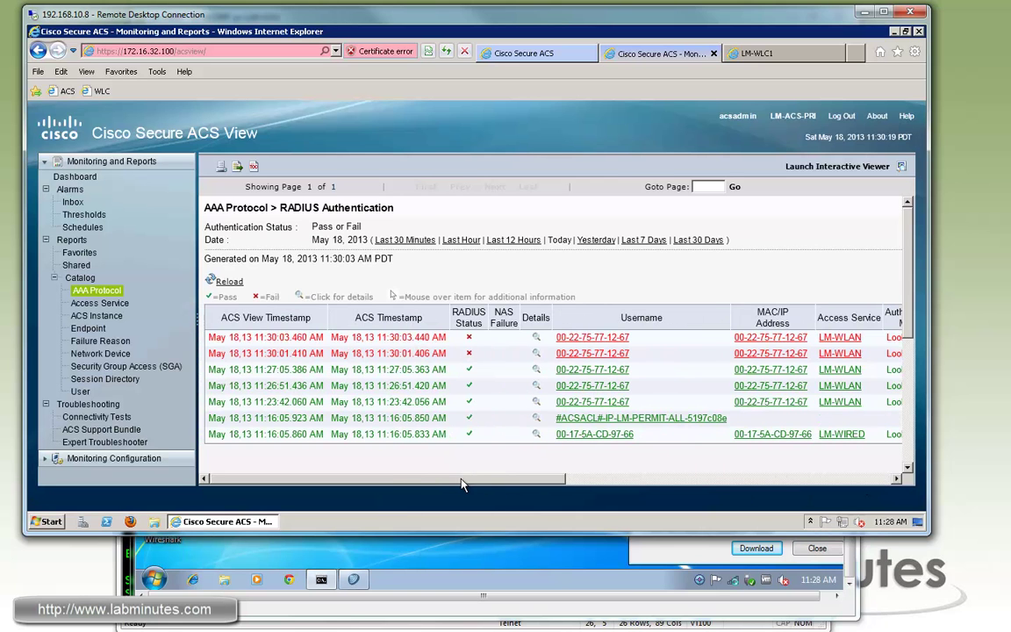